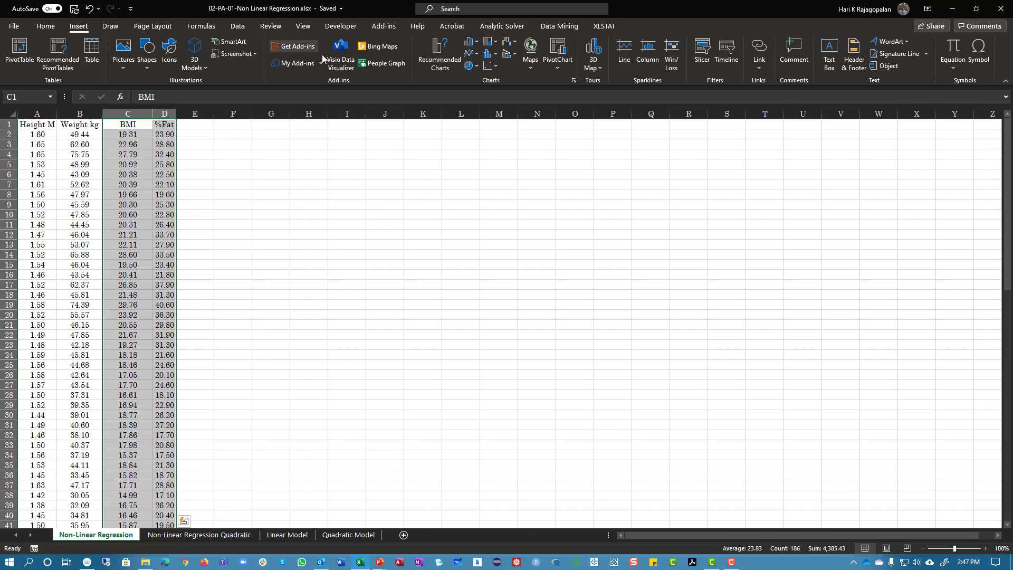
- Insert a plain scatter chart of %Fat vs BMI, enlarge it beside the data, and delete its title
{"action": "left_click", "coordinate": [488, 65]}
{"action": "left_click", "coordinate": [495, 103]}
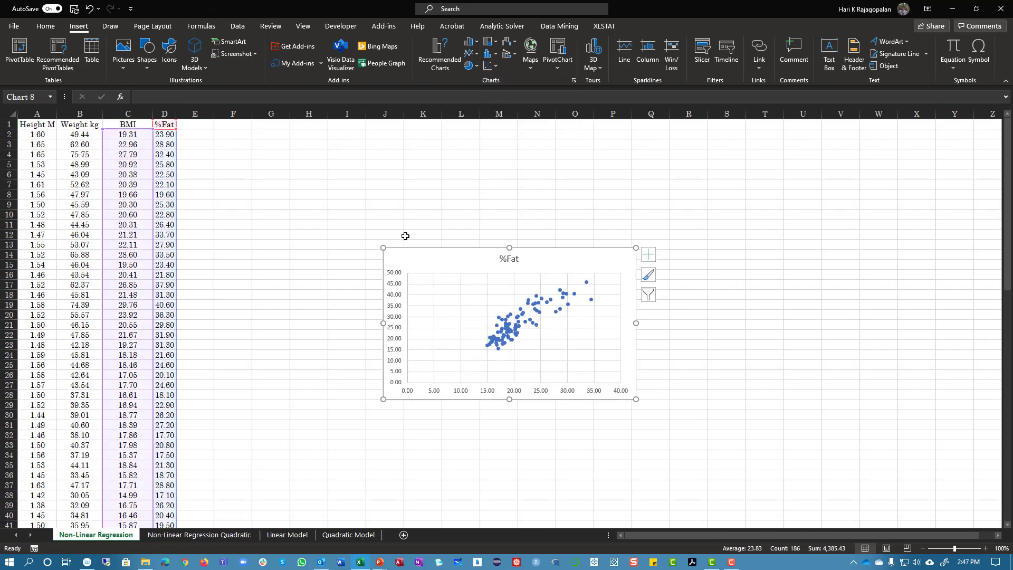
{"action": "left_click_drag", "start_coordinate": [413, 256], "coordinate": [220, 130]}
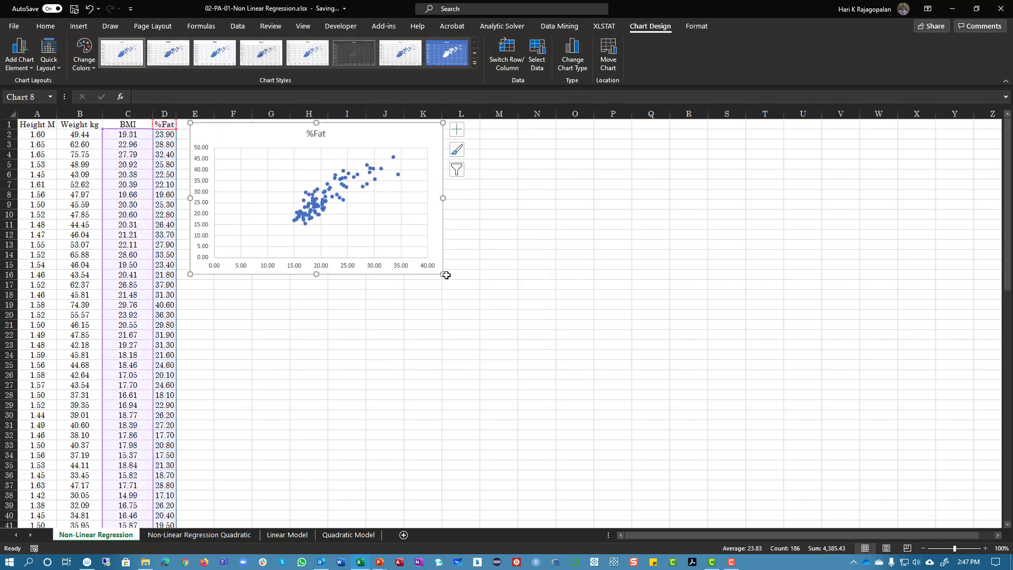
{"action": "left_click_drag", "start_coordinate": [443, 274], "coordinate": [695, 478]}
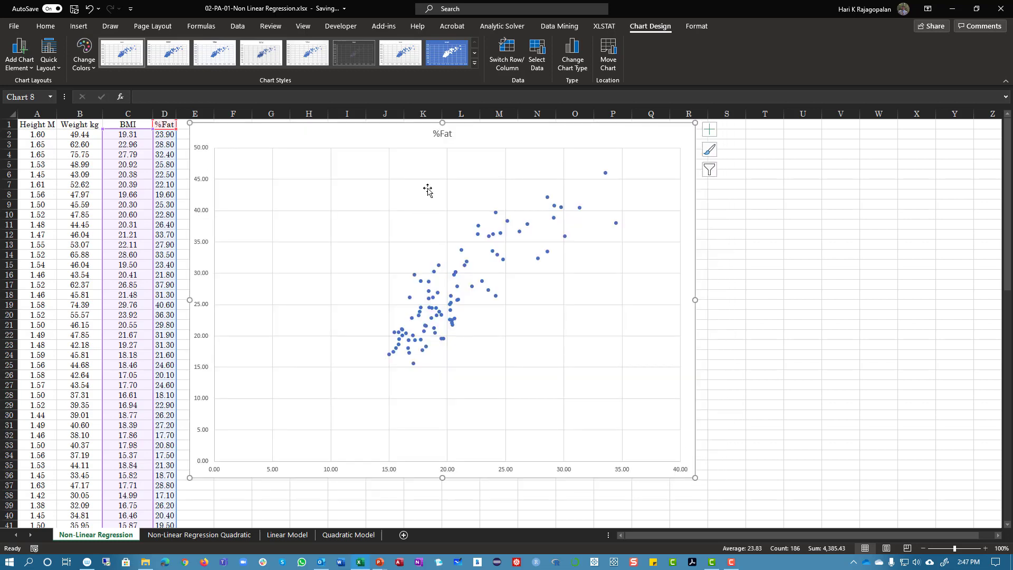
{"action": "left_click", "coordinate": [437, 137]}
{"action": "key", "text": "Delete"}
- Set the chart's font to Century Schoolbook
{"action": "left_click", "coordinate": [36, 28]}
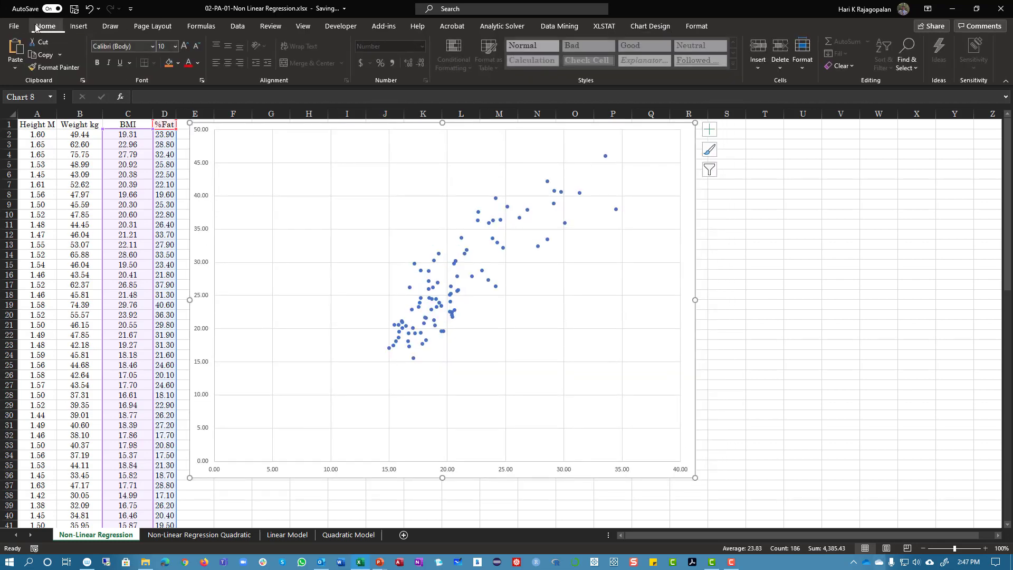
{"action": "left_click", "coordinate": [140, 48]}
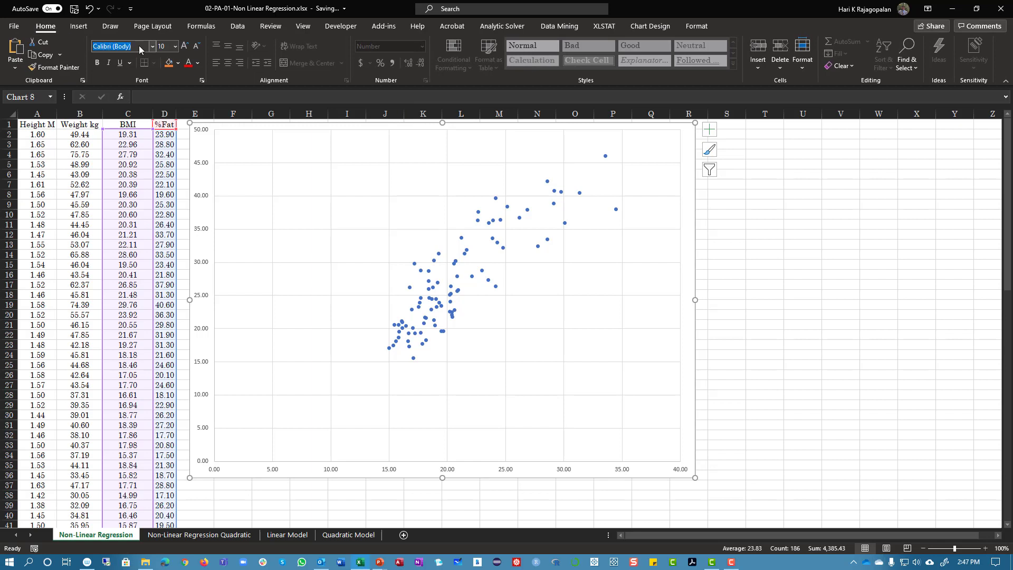
{"action": "type", "text": "Century Schoolbook"}
{"action": "key", "text": "Tab"}
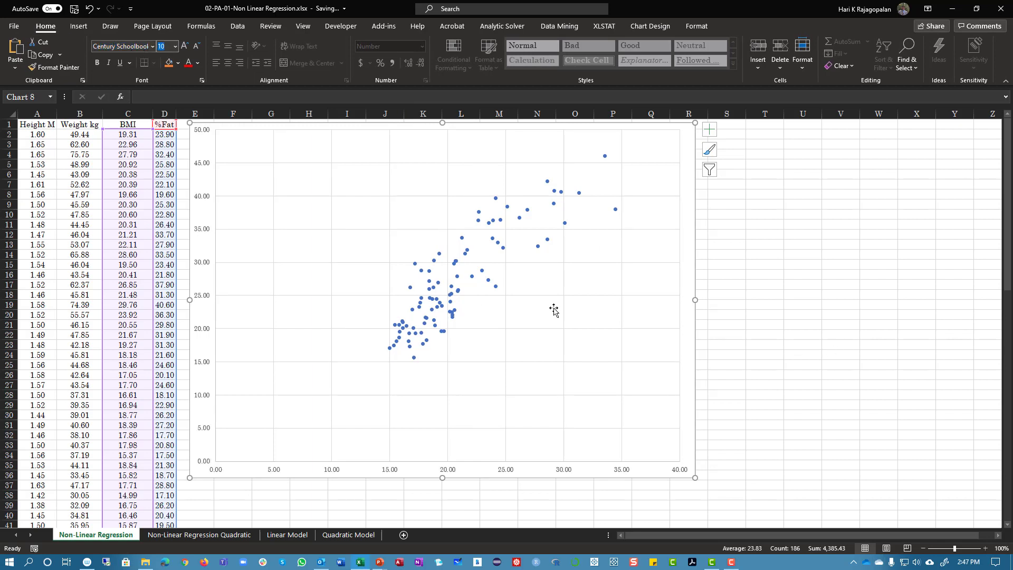
{"action": "left_click", "coordinate": [435, 300]}
{"action": "right_click", "coordinate": [436, 301]}
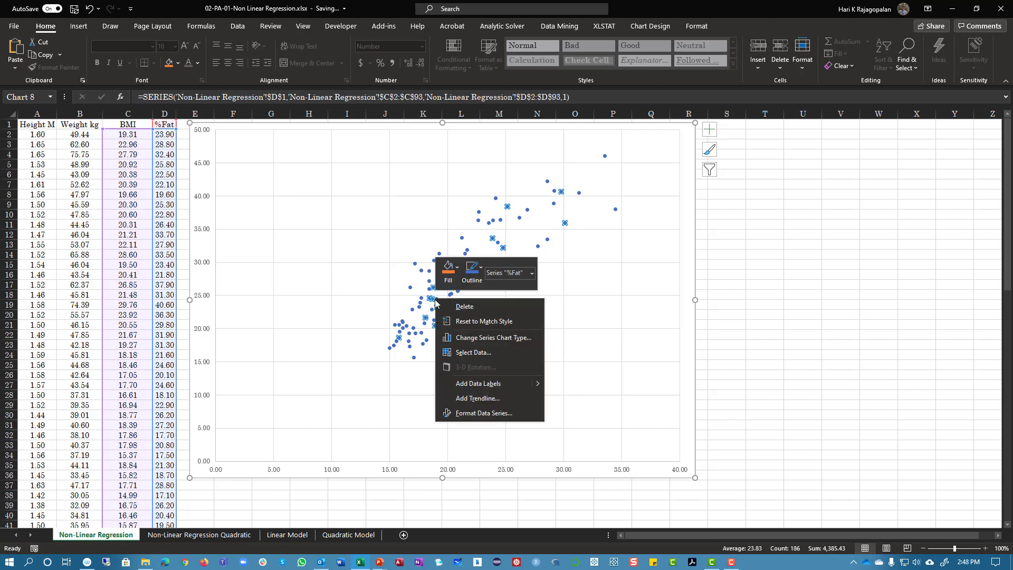
- Add a linear trendline showing y = 1.4246x - 2.5346 and R² = 0.7441
{"action": "left_click", "coordinate": [489, 401]}
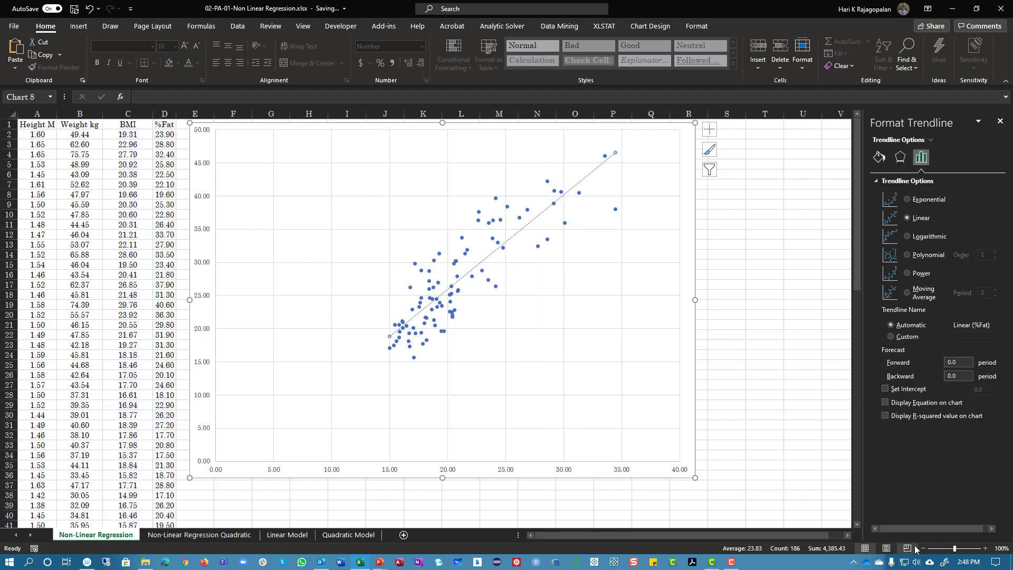
{"action": "left_click", "coordinate": [923, 404]}
{"action": "left_click", "coordinate": [930, 418]}
- Move the equation label to the chart's upper left and review its number and alignment settings
{"action": "left_click", "coordinate": [570, 149]}
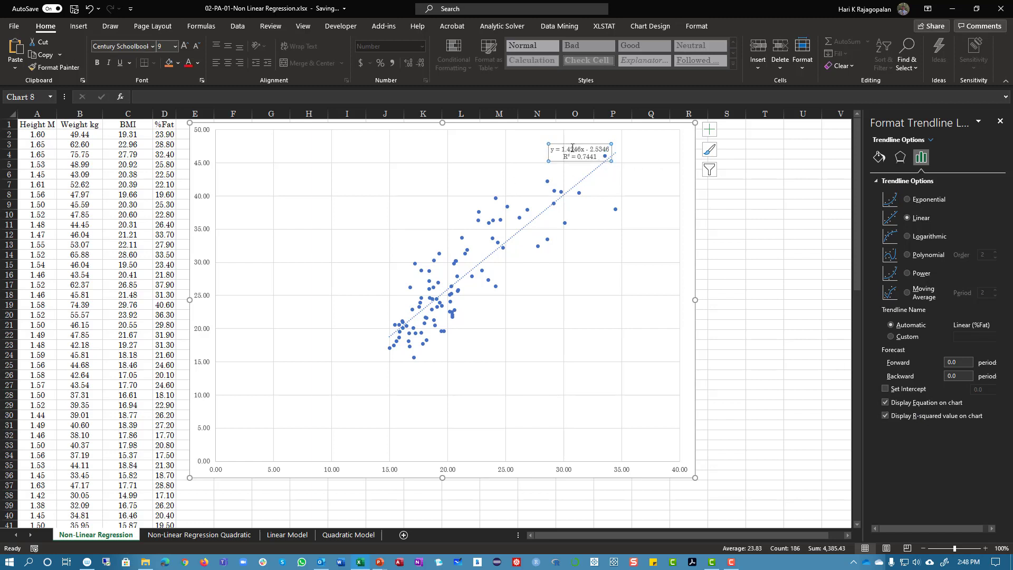
{"action": "left_click_drag", "start_coordinate": [571, 144], "coordinate": [304, 171]}
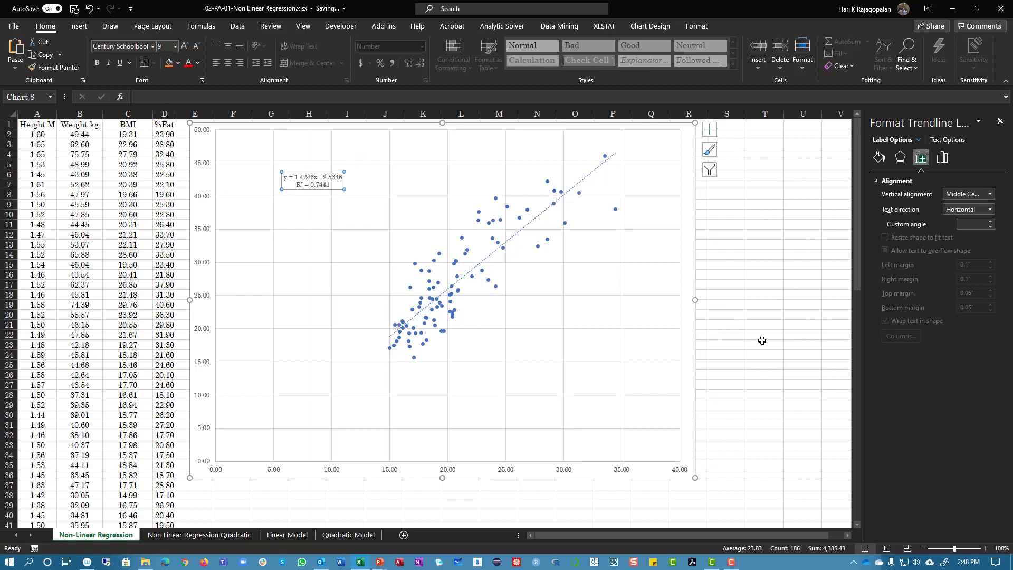
{"action": "left_click", "coordinate": [943, 157]}
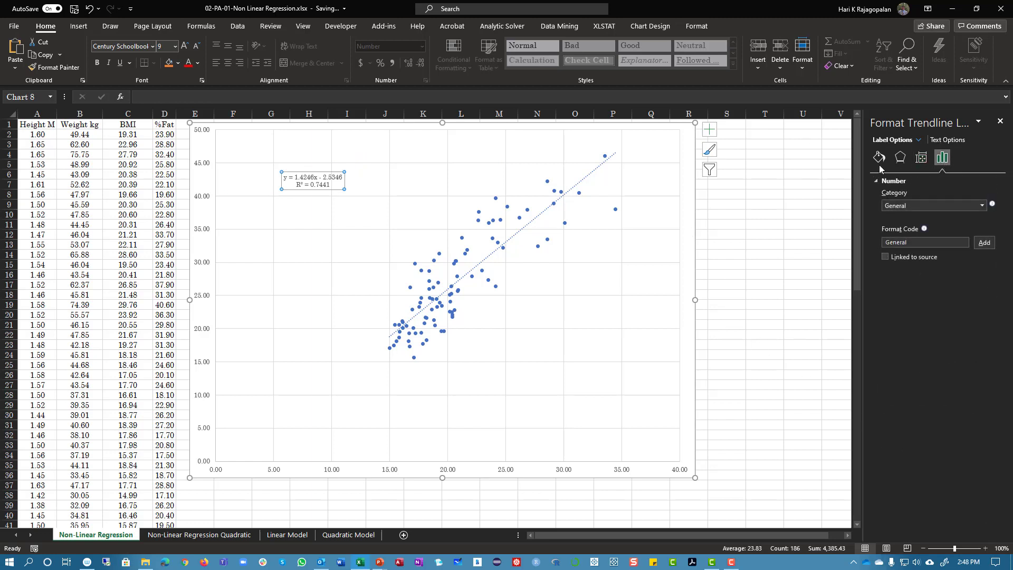
{"action": "left_click", "coordinate": [922, 157]}
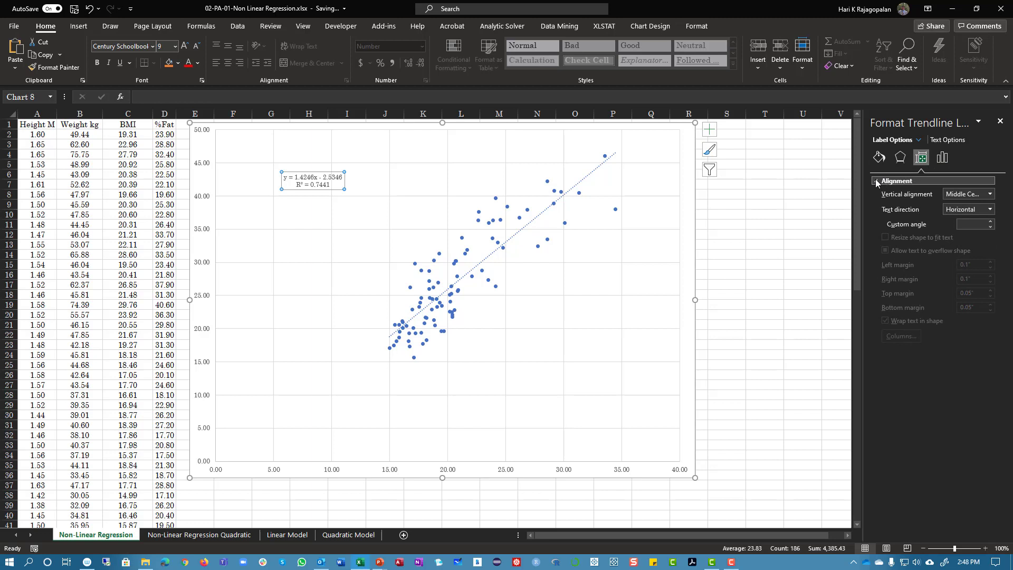
{"action": "left_click", "coordinate": [476, 266]}
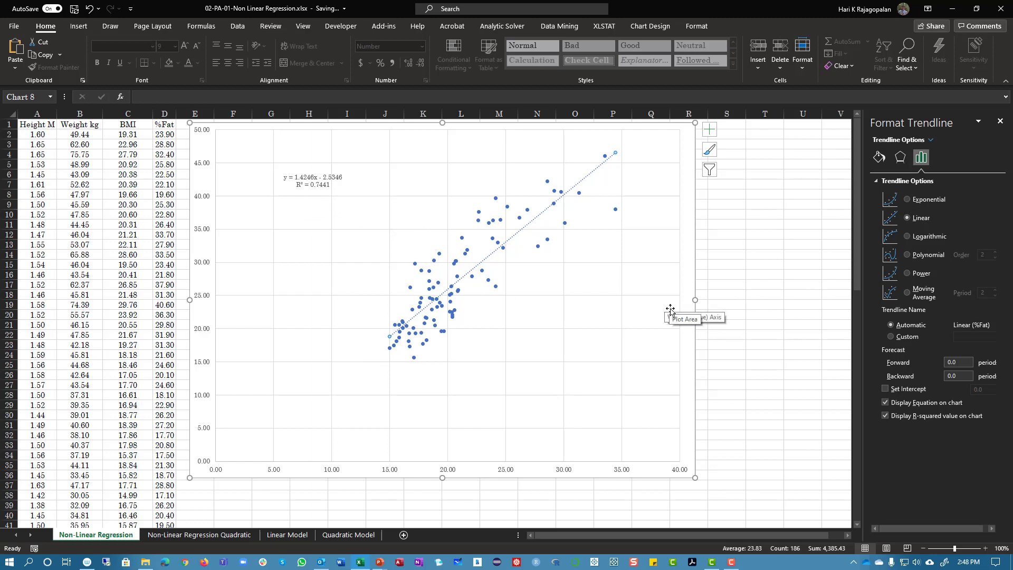
- Compare exponential, linear, logarithmic and polynomial trendline types on the scatter
{"action": "left_click", "coordinate": [916, 203]}
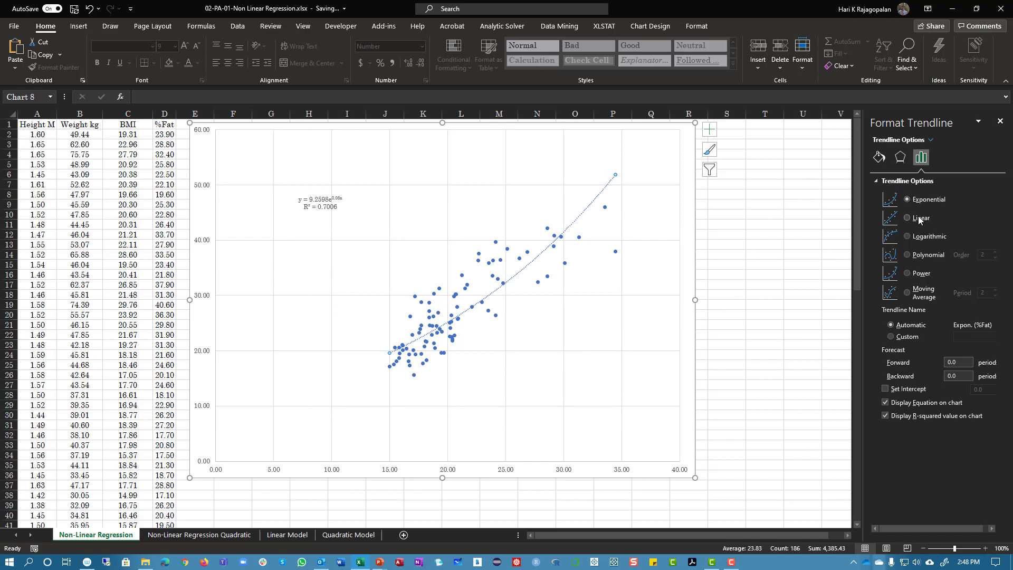
{"action": "left_click", "coordinate": [916, 218]}
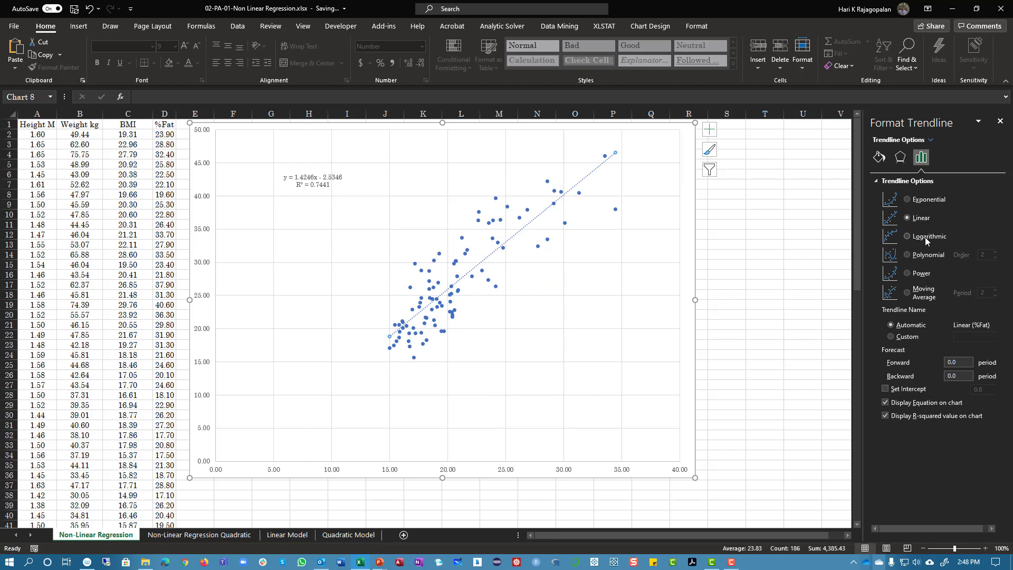
{"action": "left_click", "coordinate": [926, 236]}
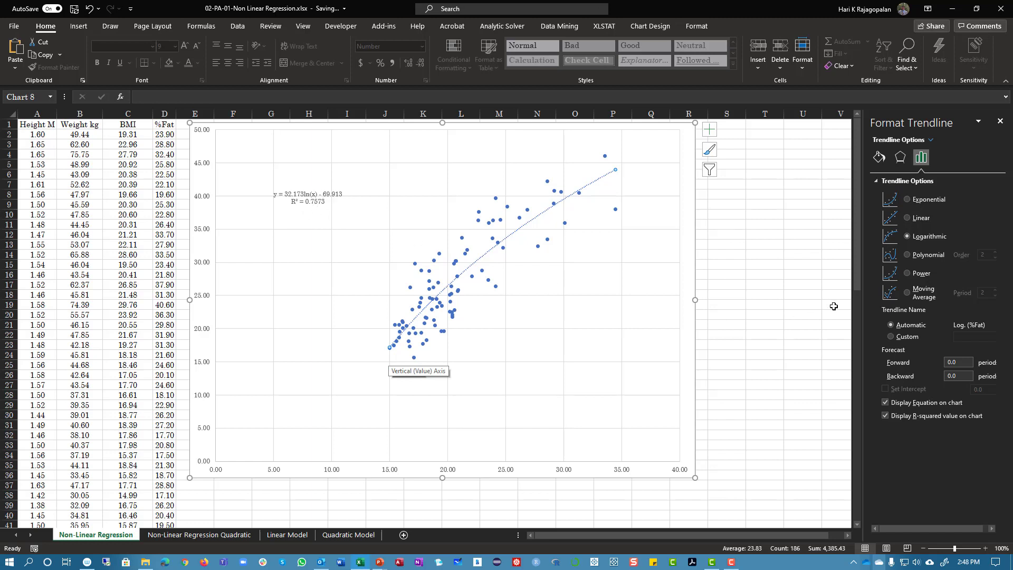
{"action": "left_click", "coordinate": [925, 256]}
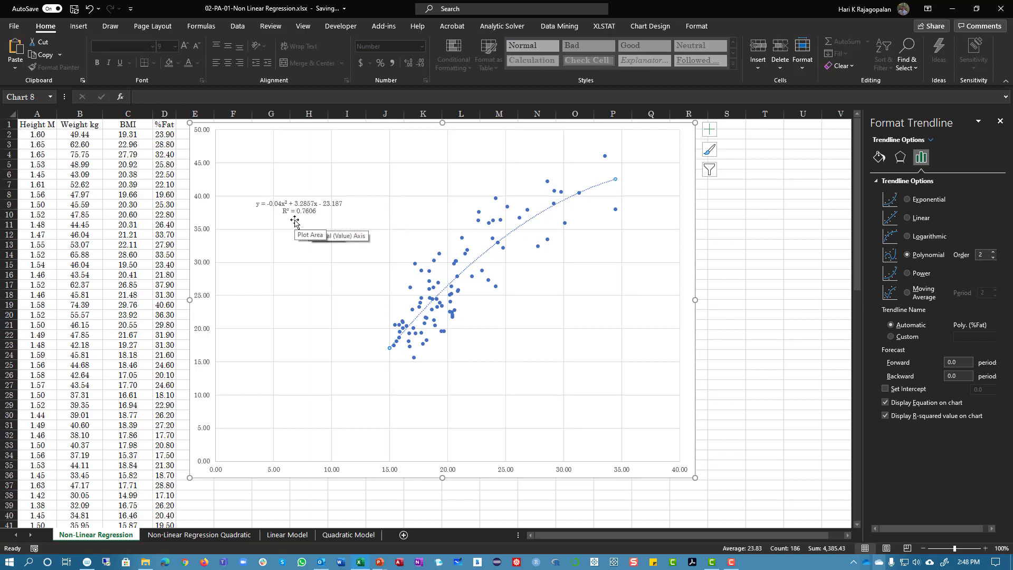
- Step the polynomial trendline order between 2 and 6 to compare the fits
{"action": "left_click", "coordinate": [993, 258]}
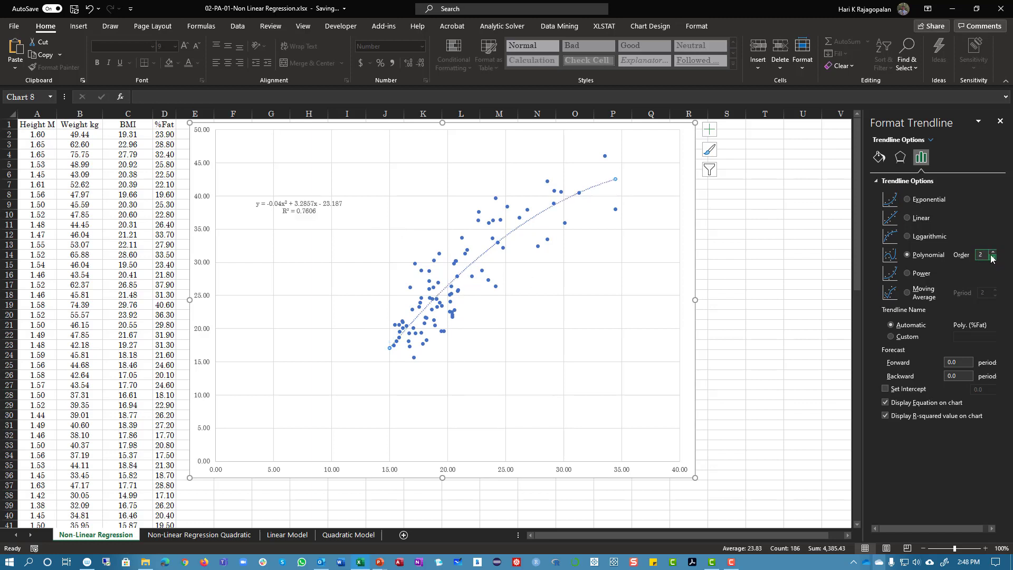
{"action": "left_click", "coordinate": [992, 253]}
{"action": "left_click", "coordinate": [992, 253]}
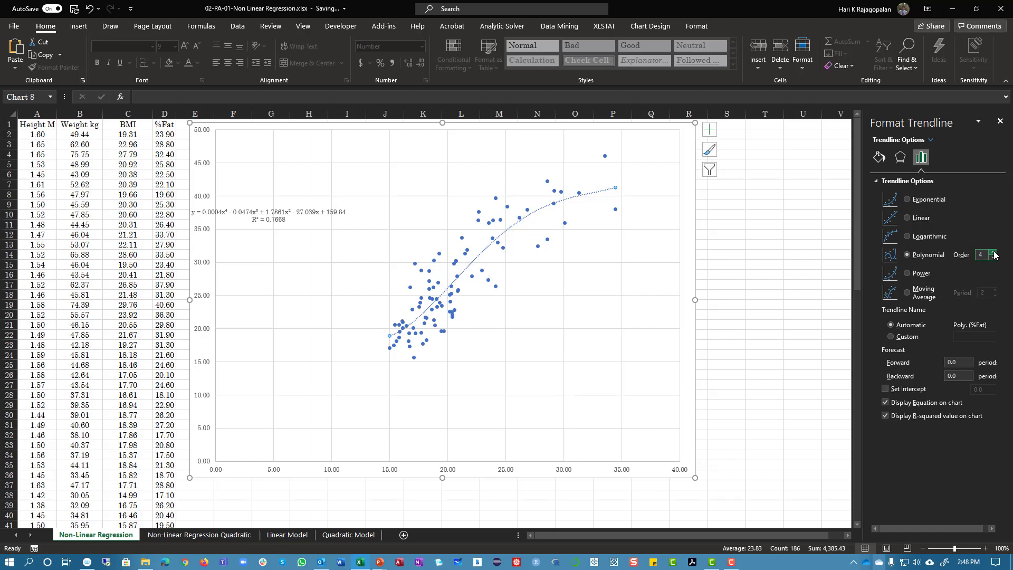
{"action": "left_click", "coordinate": [993, 257]}
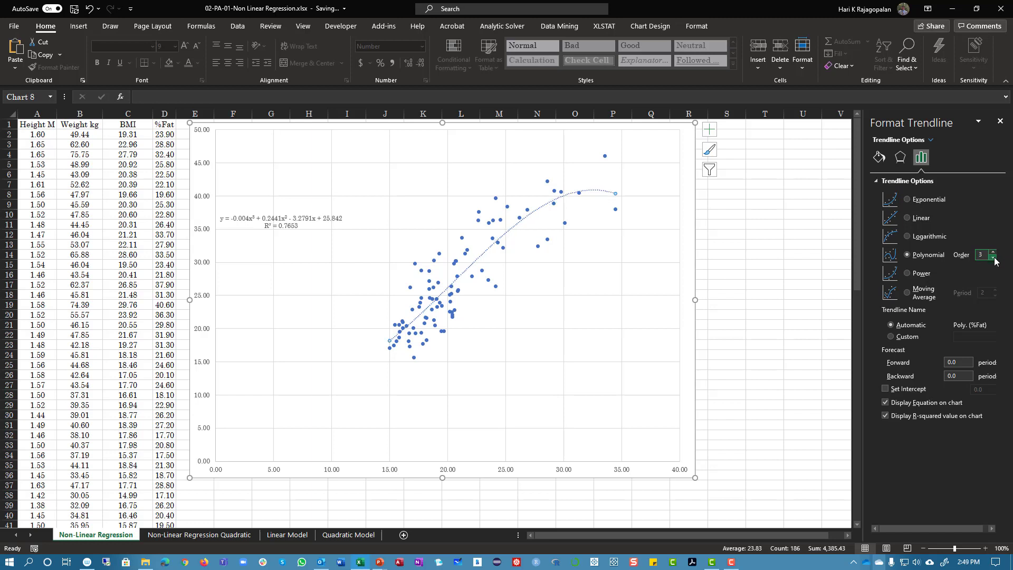
{"action": "left_click", "coordinate": [993, 257]}
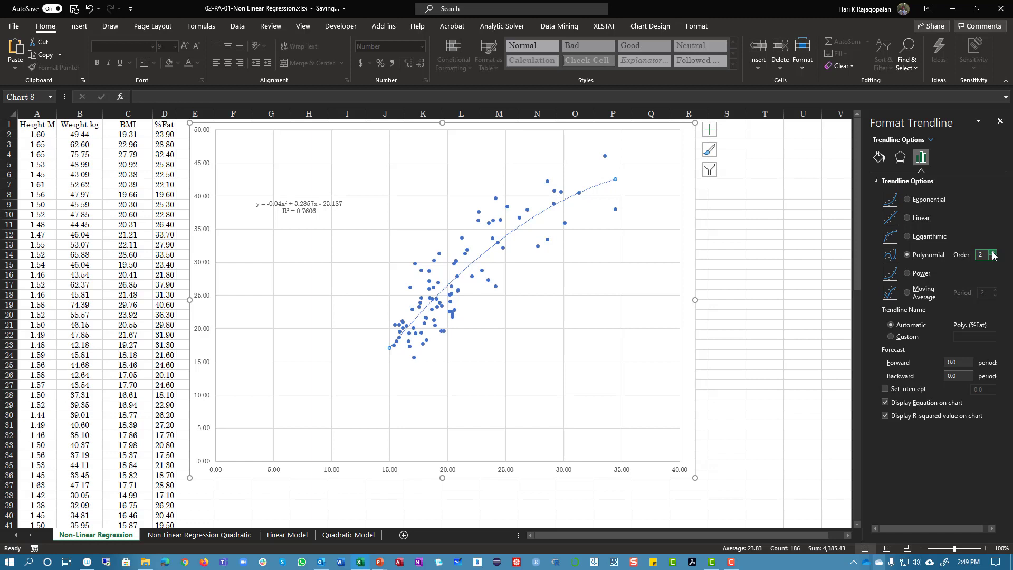
{"action": "left_click", "coordinate": [992, 253]}
{"action": "left_click", "coordinate": [992, 253]}
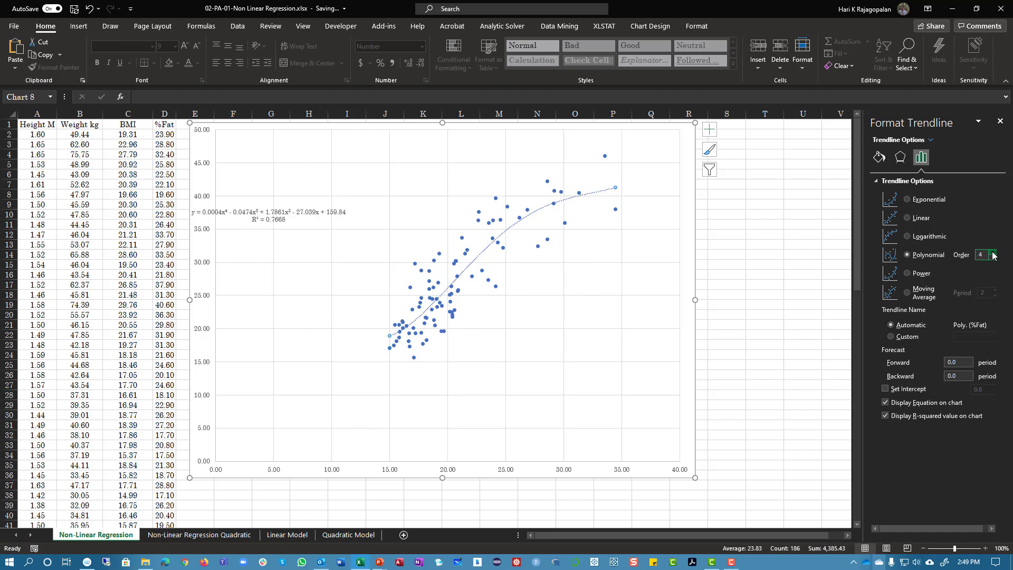
{"action": "left_click", "coordinate": [992, 253]}
{"action": "left_click", "coordinate": [992, 253]}
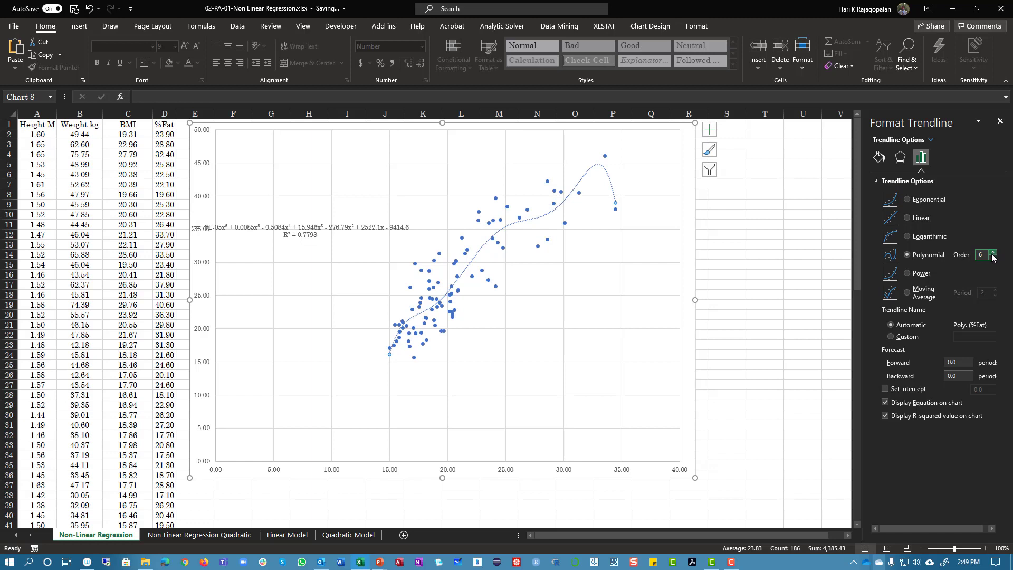
- Reduce the polynomial trendline to order 2 (R² 0.7606) and deselect the chart
{"action": "left_click", "coordinate": [993, 258]}
{"action": "left_click", "coordinate": [993, 258]}
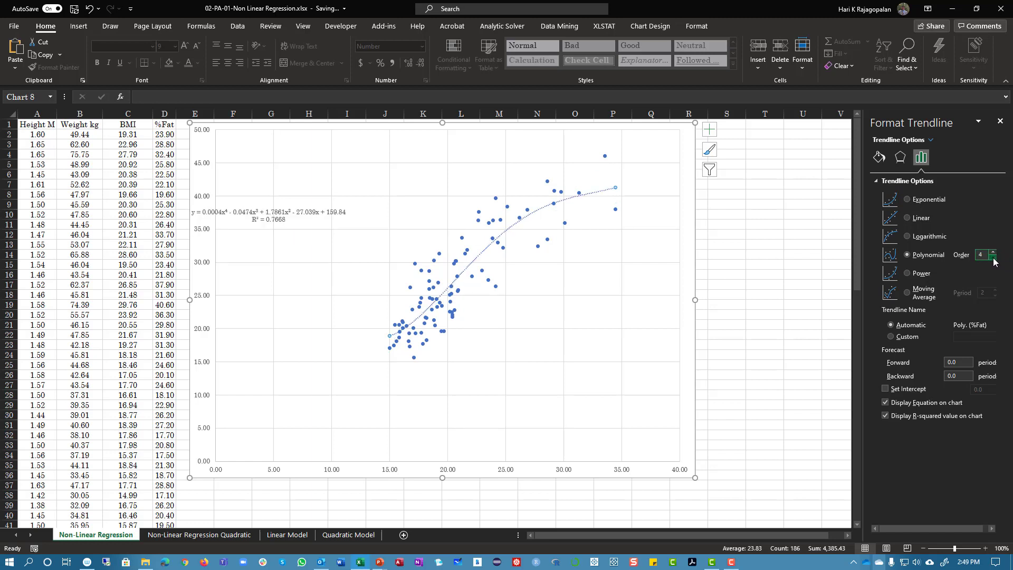
{"action": "left_click", "coordinate": [993, 258]}
{"action": "left_click", "coordinate": [994, 259]}
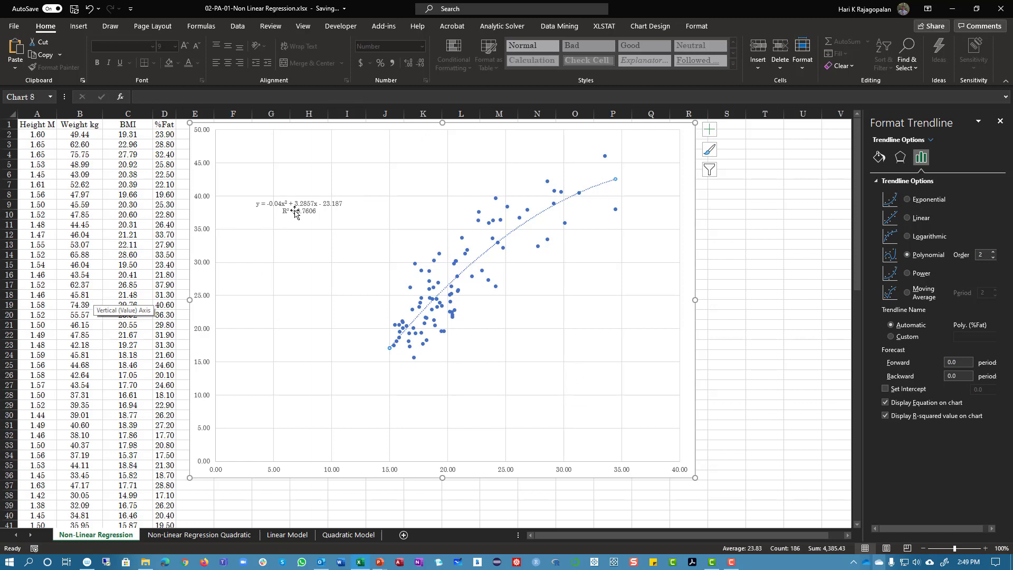
{"action": "left_click", "coordinate": [729, 418]}
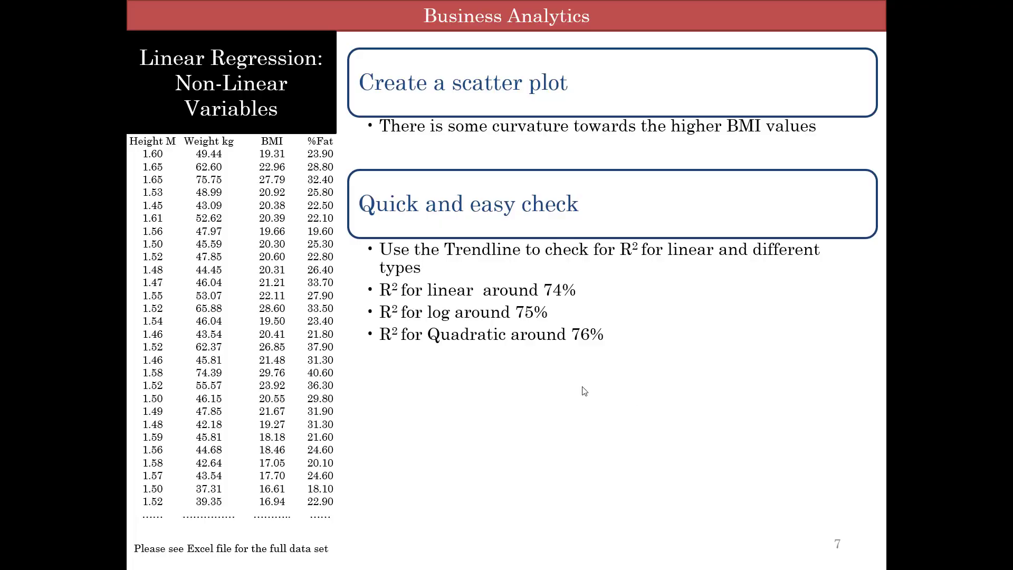
- Reveal slide 7's quadratic-data and scatter-comparison points, then advance to the Linear Trend slide
{"action": "left_click", "coordinate": [605, 369]}
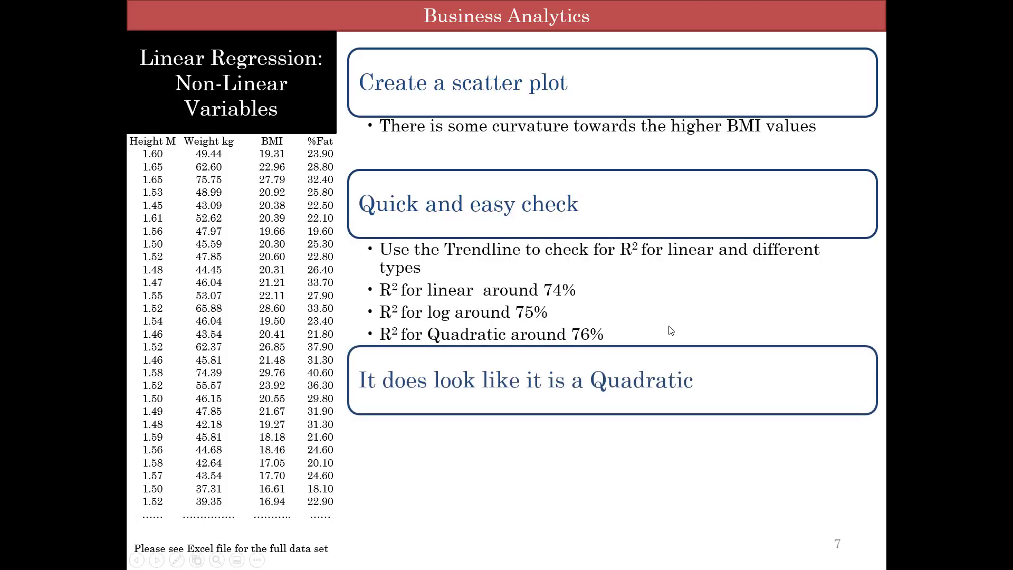
{"action": "left_click", "coordinate": [621, 275]}
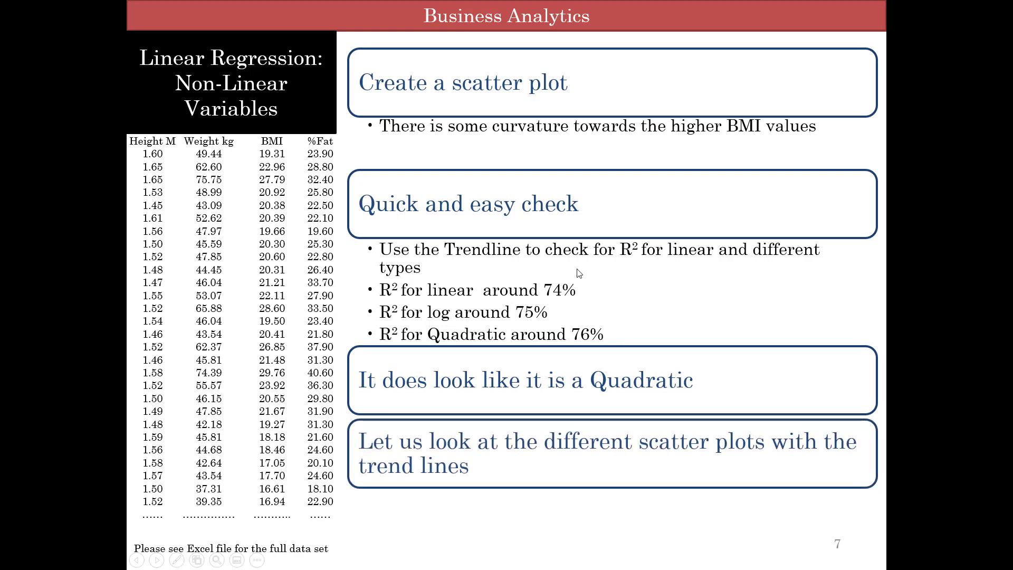
{"action": "left_click", "coordinate": [707, 402]}
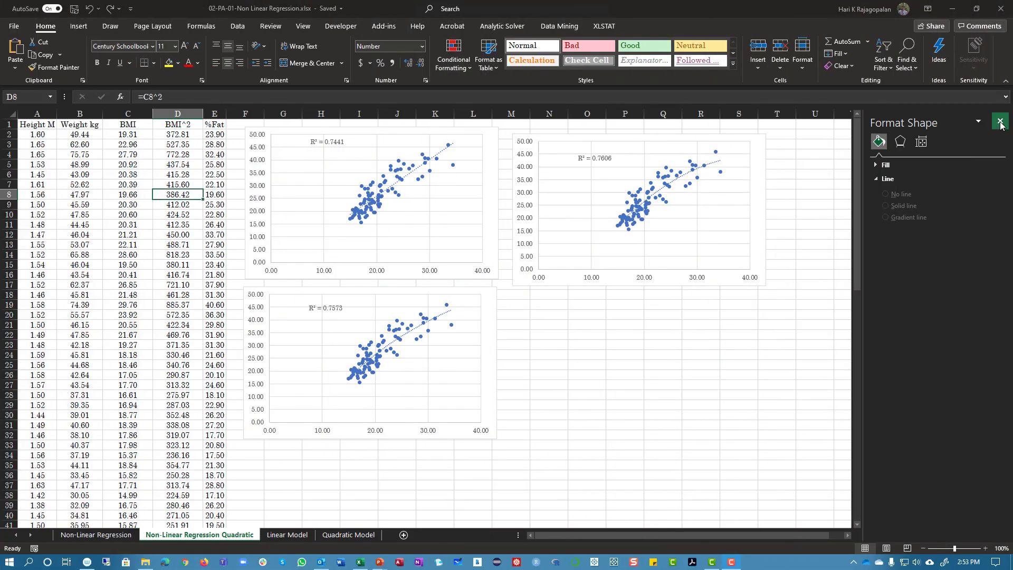
- Close the formatting pane and inspect the BMI^2 formulas (=C2^2 etc.) in D2 and D3
{"action": "left_click", "coordinate": [1000, 121]}
{"action": "left_click", "coordinate": [699, 344]}
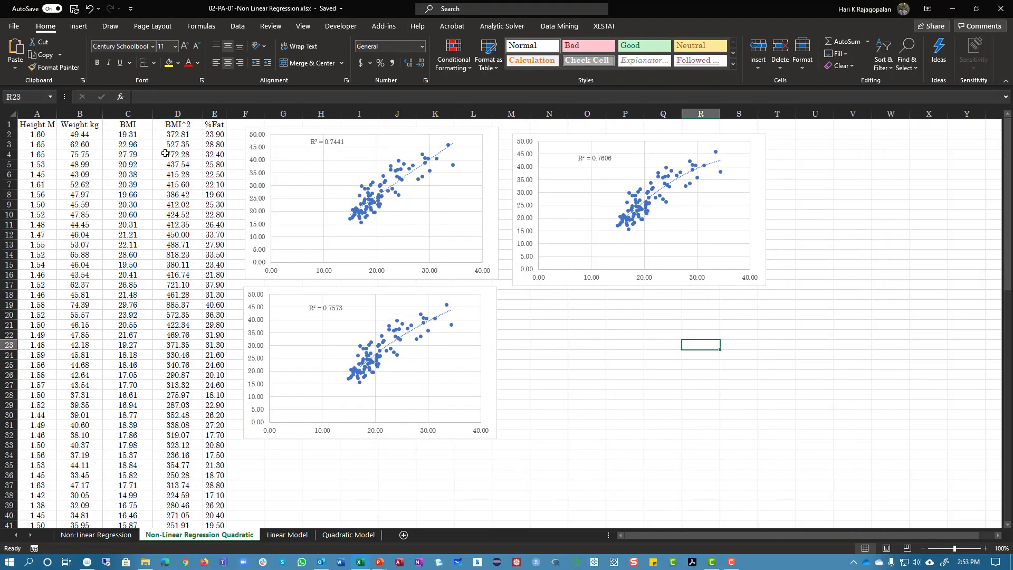
{"action": "left_click", "coordinate": [129, 135]}
{"action": "double_click", "coordinate": [191, 135]}
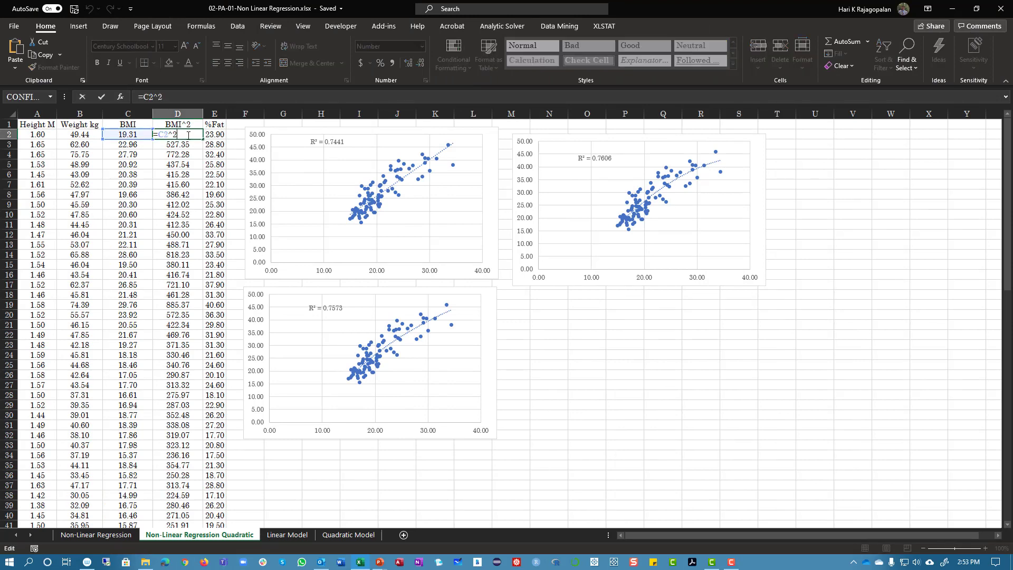
{"action": "key", "text": "Return"}
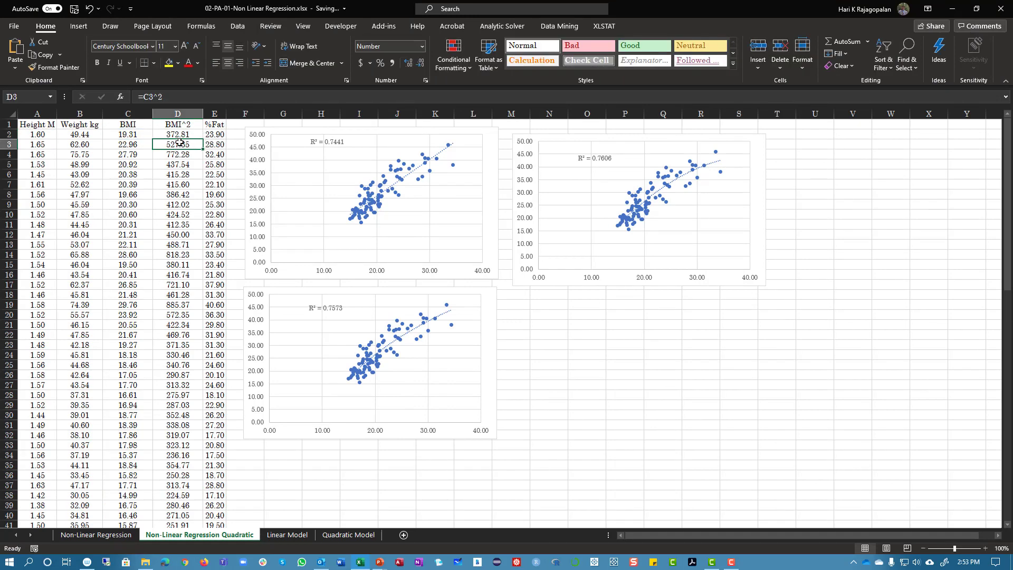
{"action": "double_click", "coordinate": [180, 143]}
{"action": "key", "text": "Return"}
- Check the D4 squared formula, then switch to the Linear Model sheet and select its BMI values
{"action": "double_click", "coordinate": [182, 155]}
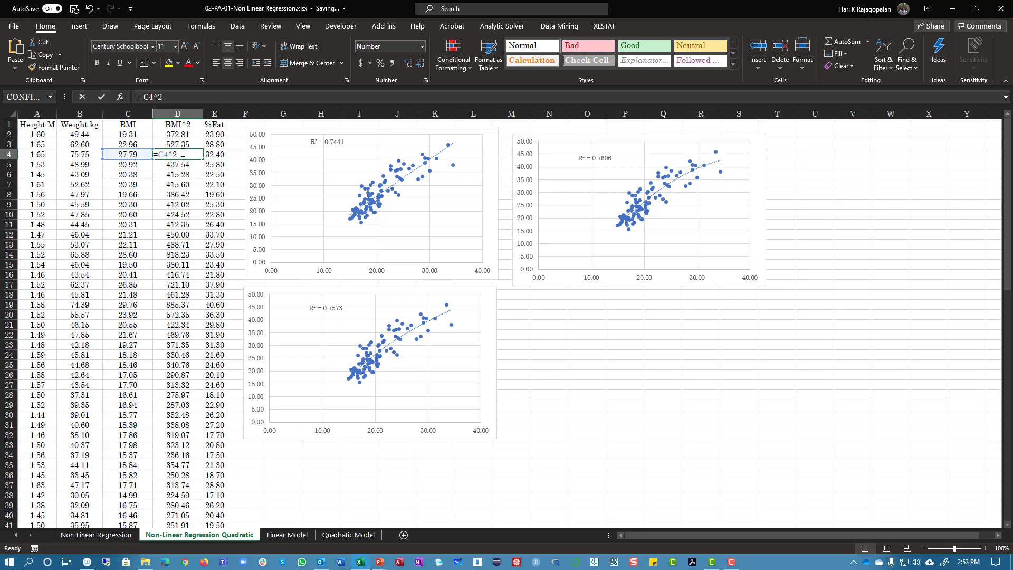
{"action": "key", "text": "Return"}
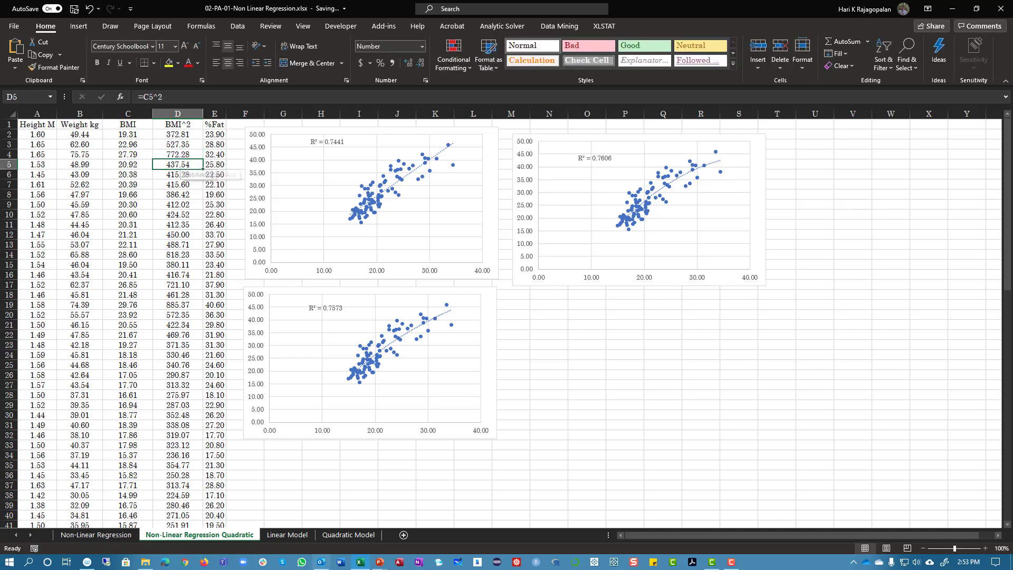
{"action": "left_click", "coordinate": [287, 535]}
{"action": "left_click_drag", "start_coordinate": [128, 124], "coordinate": [127, 409]}
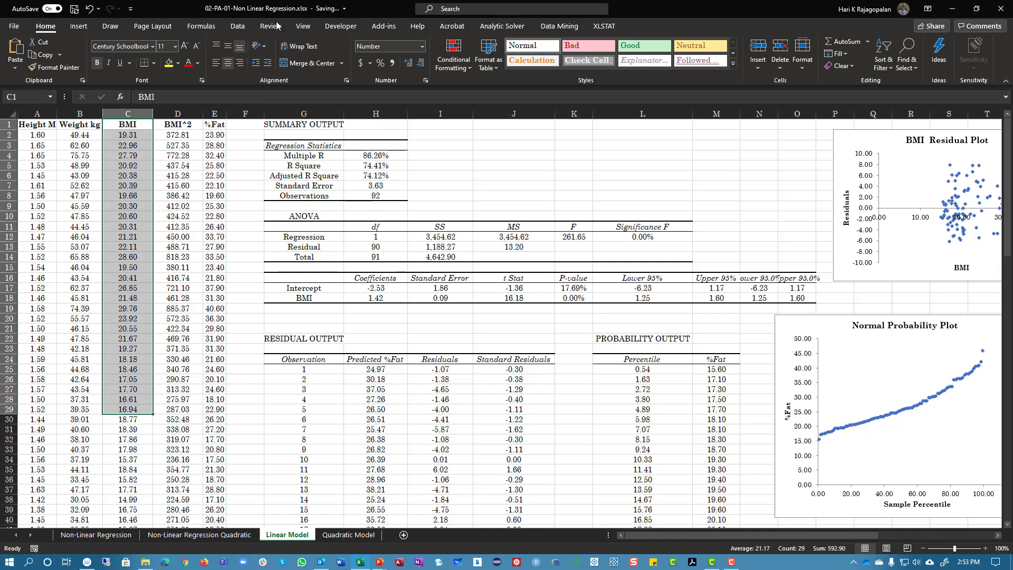
{"action": "left_click", "coordinate": [237, 26]}
{"action": "left_click", "coordinate": [937, 41]}
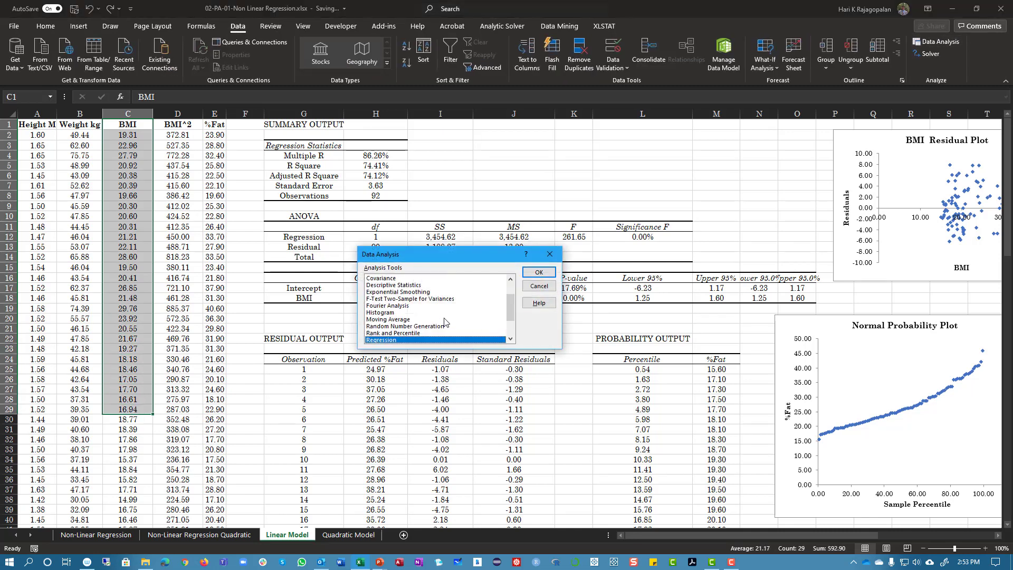
{"action": "left_click", "coordinate": [538, 271]}
{"action": "left_click", "coordinate": [448, 233]}
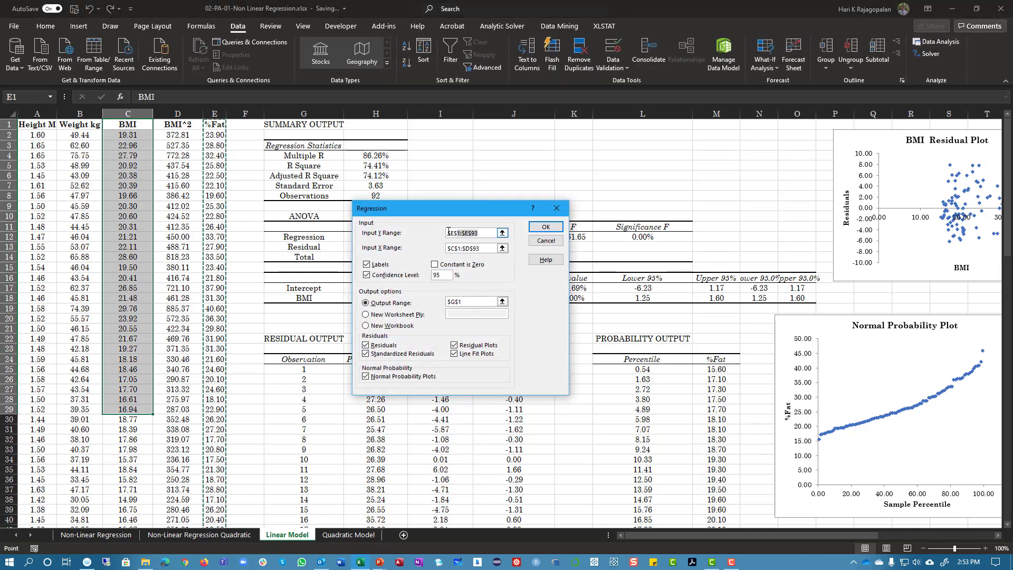
{"action": "left_click", "coordinate": [475, 248]}
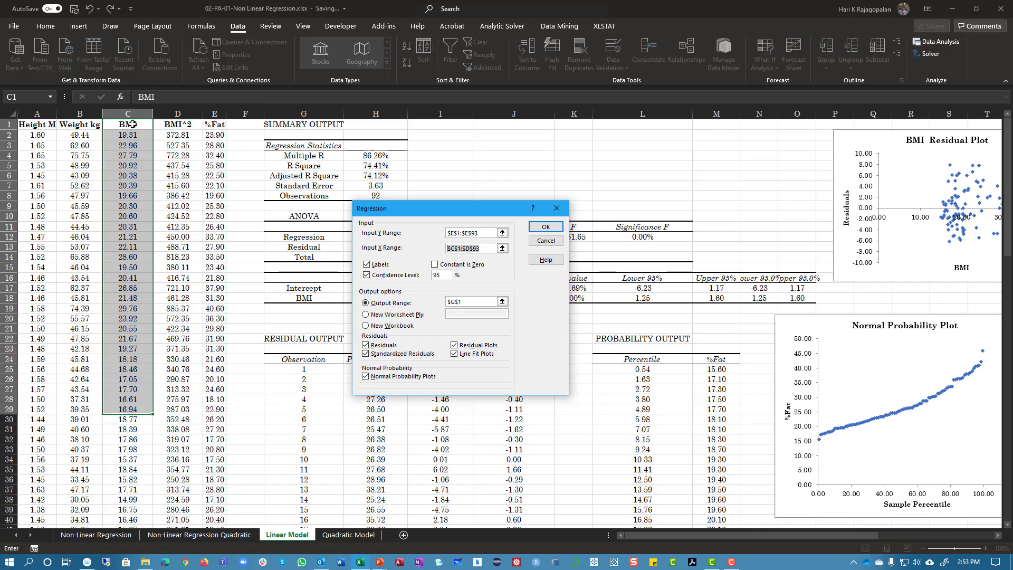
{"action": "left_click", "coordinate": [131, 124]}
{"action": "key", "text": "ctrl+shift+Down"}
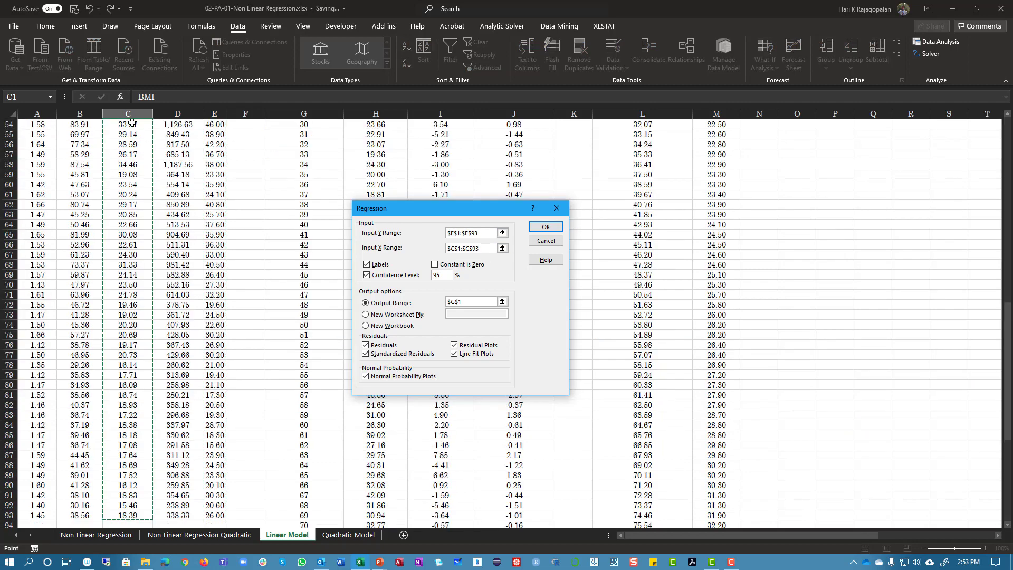
{"action": "scroll", "coordinate": [160, 148], "scroll_direction": "up", "scroll_amount": 18}
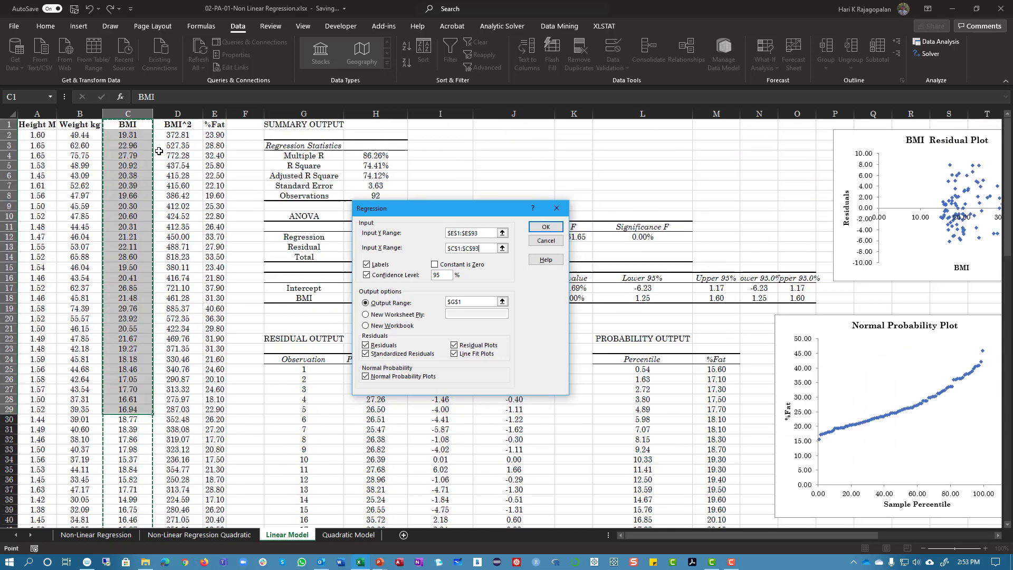
{"action": "left_click_drag", "start_coordinate": [465, 246], "coordinate": [176, 128]}
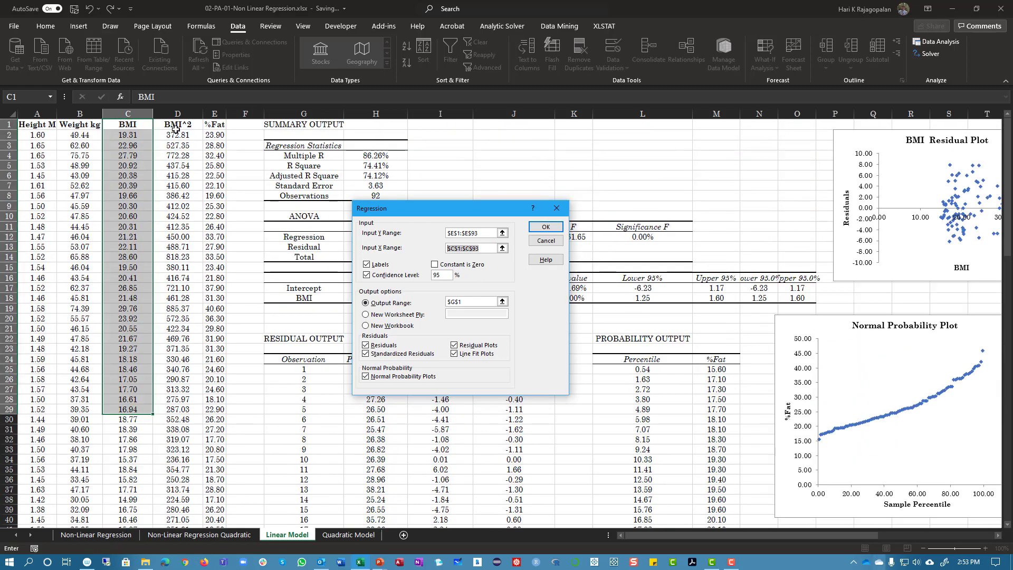
{"action": "left_click_drag", "start_coordinate": [115, 125], "coordinate": [173, 125]}
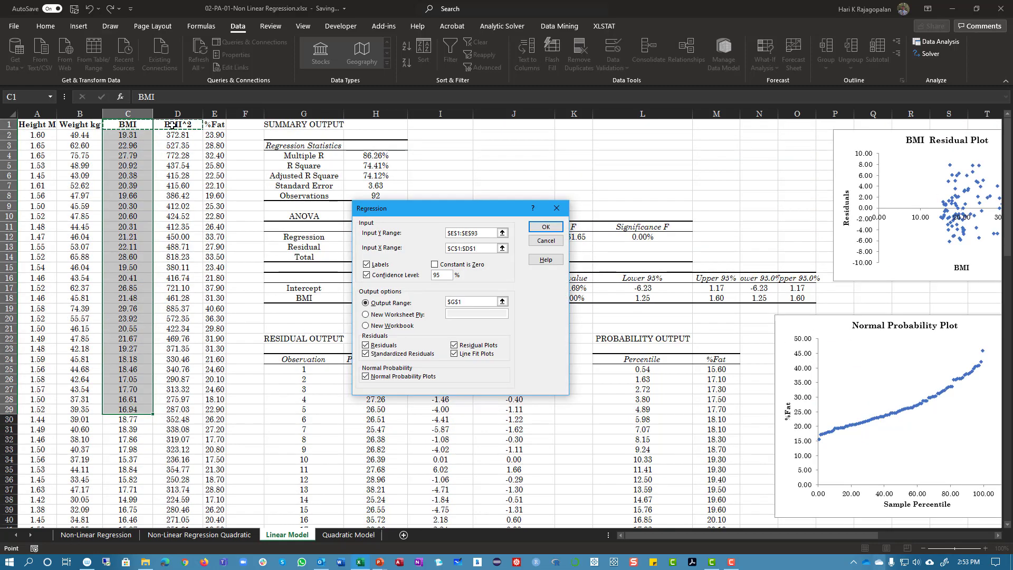
{"action": "key", "text": "ctrl+shift+Down"}
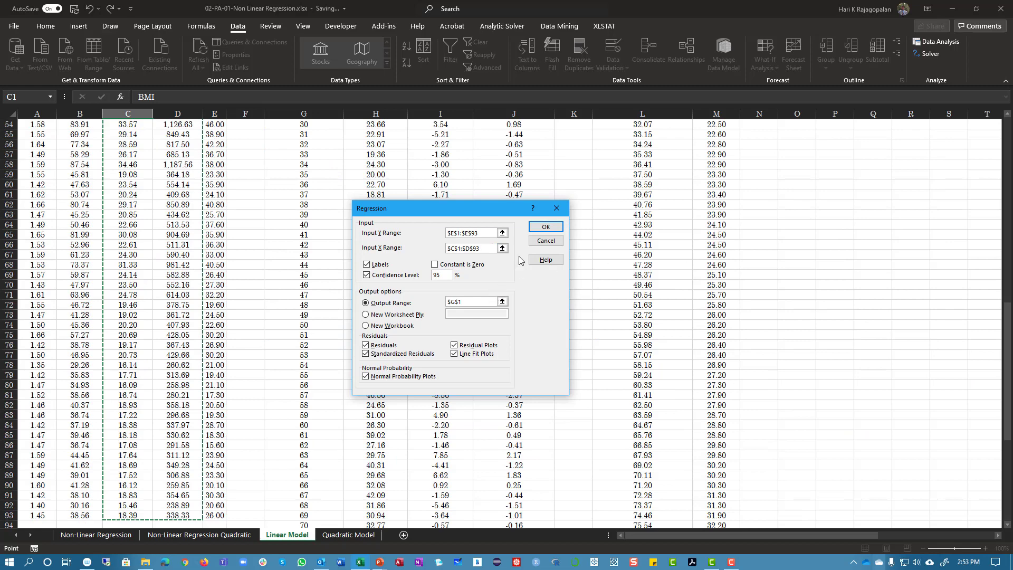
{"action": "left_click", "coordinate": [546, 240]}
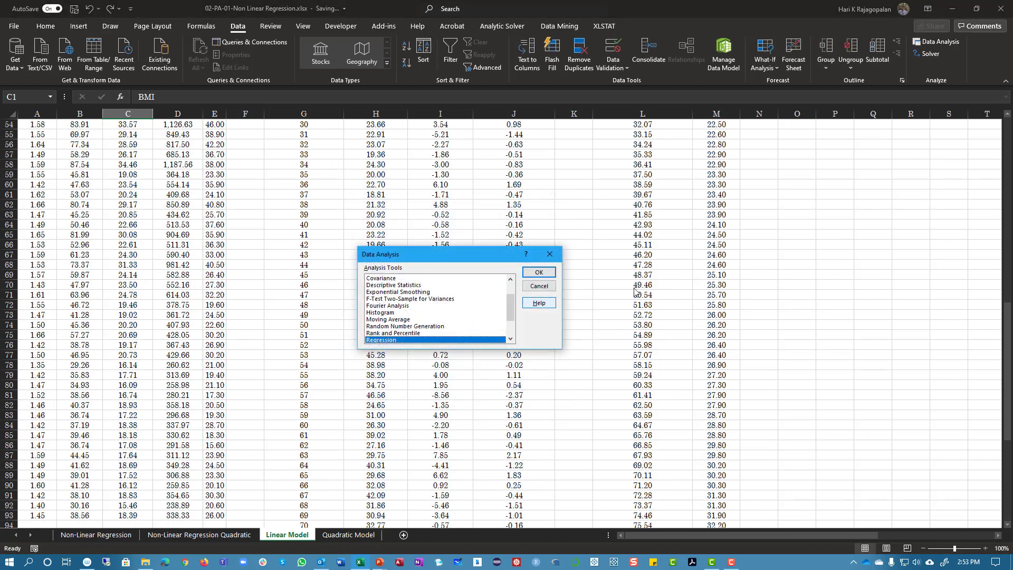
{"action": "left_click", "coordinate": [538, 286]}
{"action": "scroll", "coordinate": [339, 192], "scroll_direction": "up", "scroll_amount": 16}
{"action": "scroll", "coordinate": [340, 191], "scroll_direction": "up", "scroll_amount": 2}
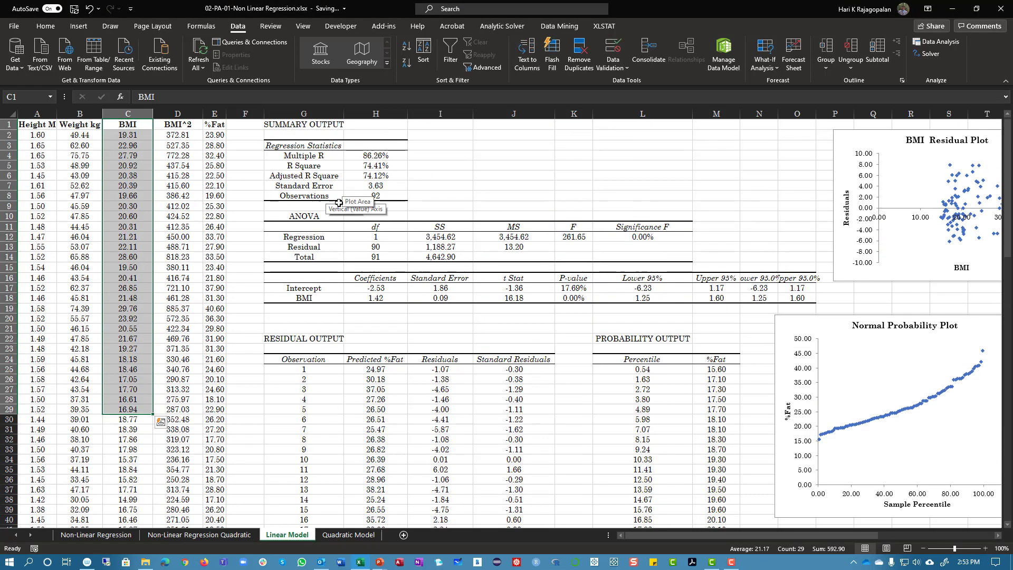
{"action": "left_click", "coordinate": [897, 158]}
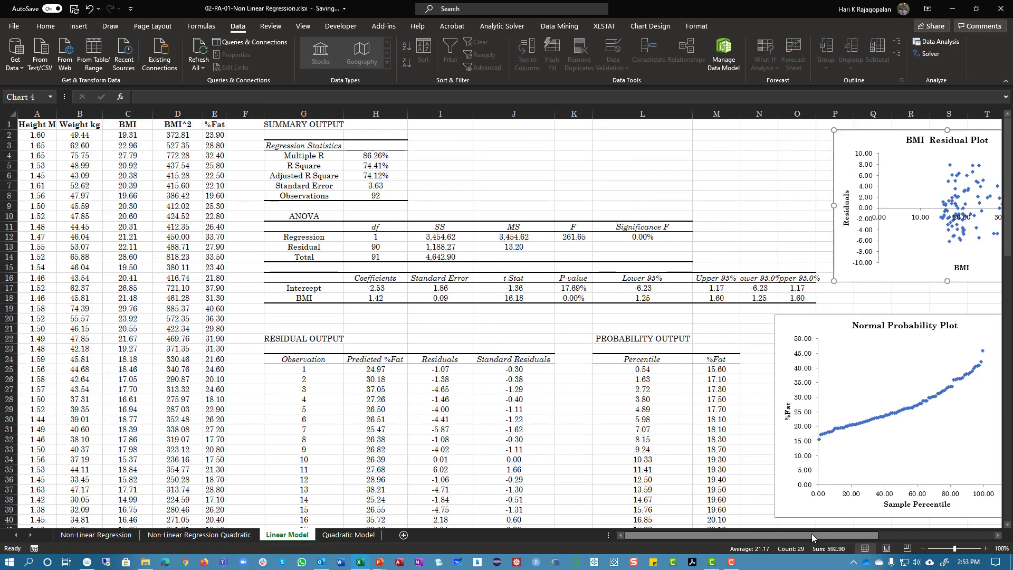
{"action": "left_click_drag", "start_coordinate": [856, 535], "coordinate": [965, 535]}
{"action": "left_click", "coordinate": [394, 404]}
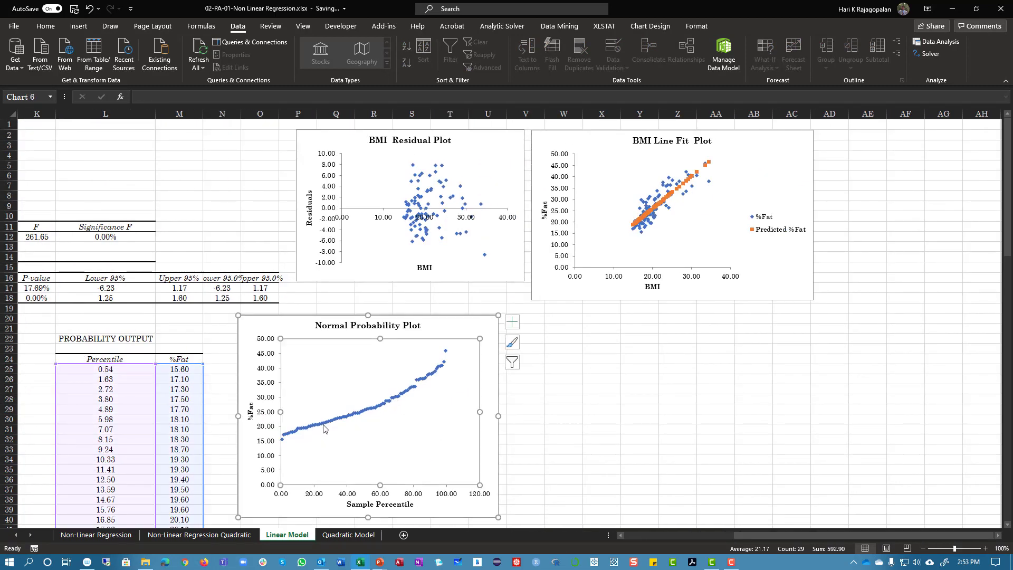
{"action": "left_click", "coordinate": [326, 427]}
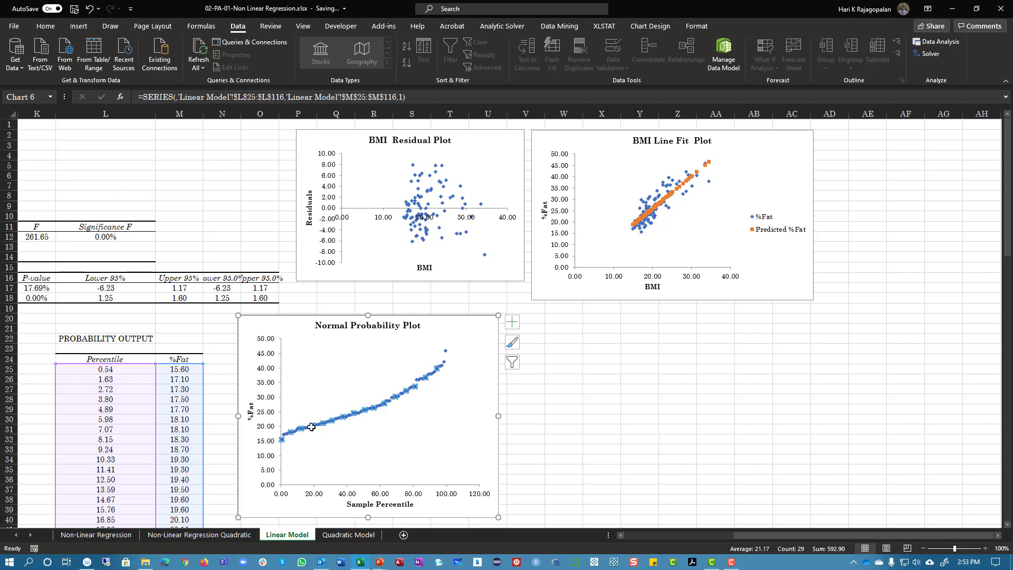
{"action": "right_click", "coordinate": [435, 369]}
{"action": "left_click", "coordinate": [481, 456]}
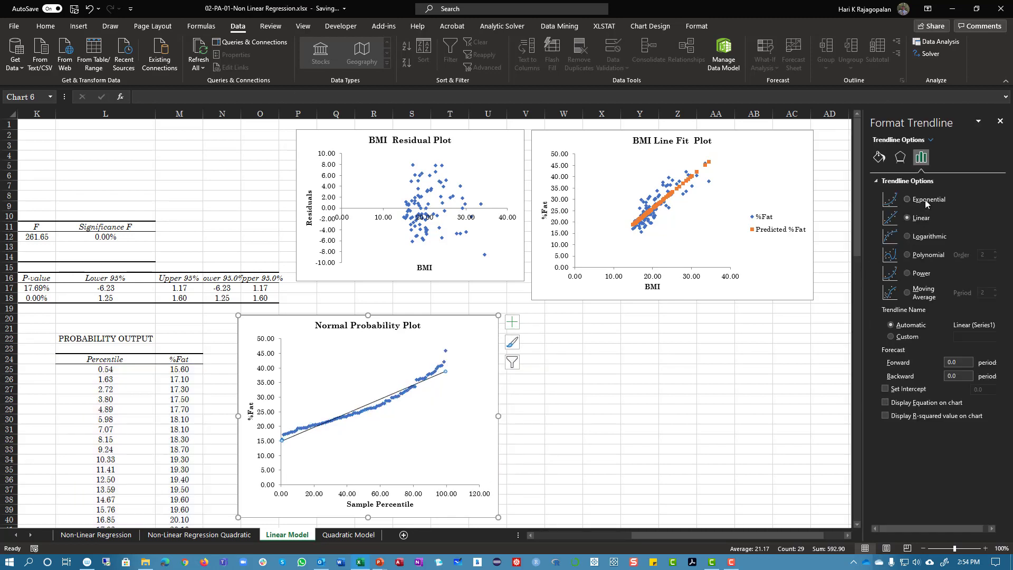
{"action": "left_click", "coordinate": [925, 199]}
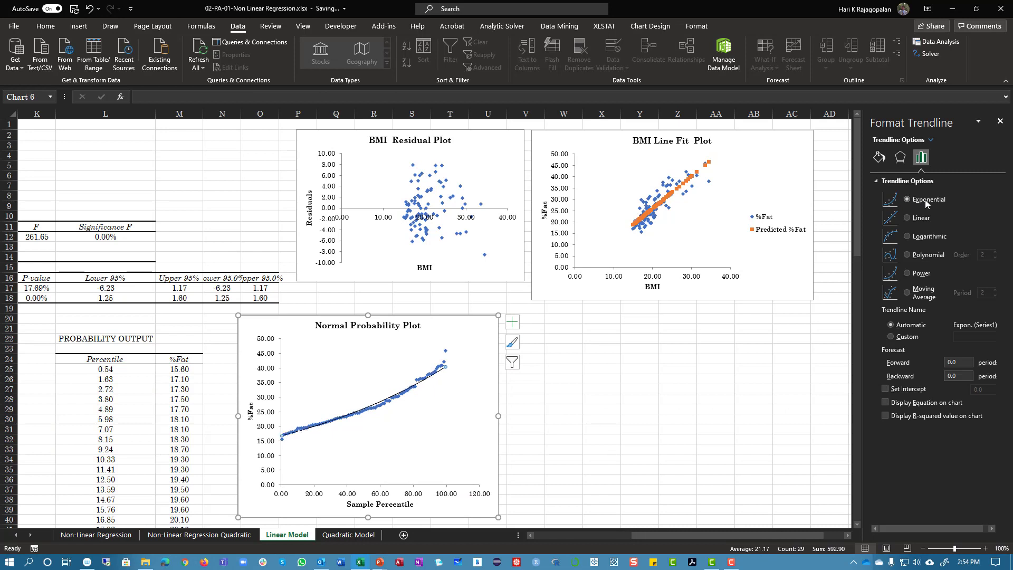
{"action": "left_click", "coordinate": [918, 220]}
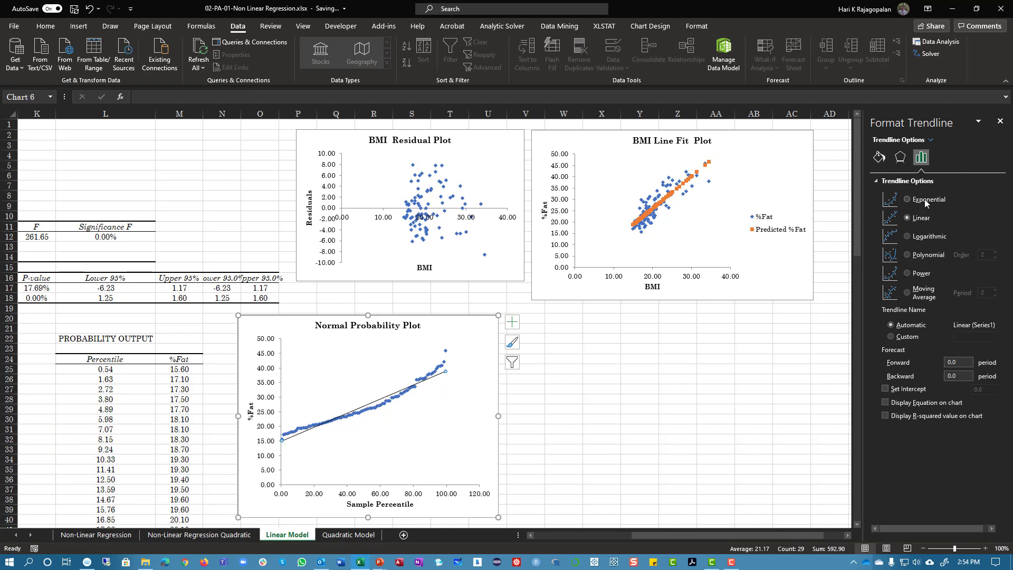
{"action": "left_click", "coordinate": [924, 199]}
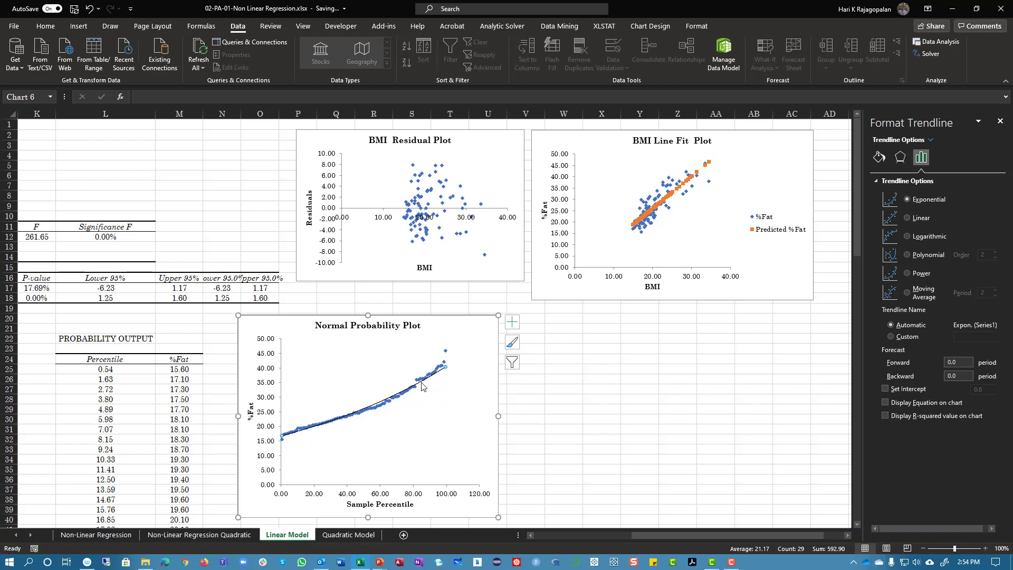
{"action": "key", "text": "Delete"}
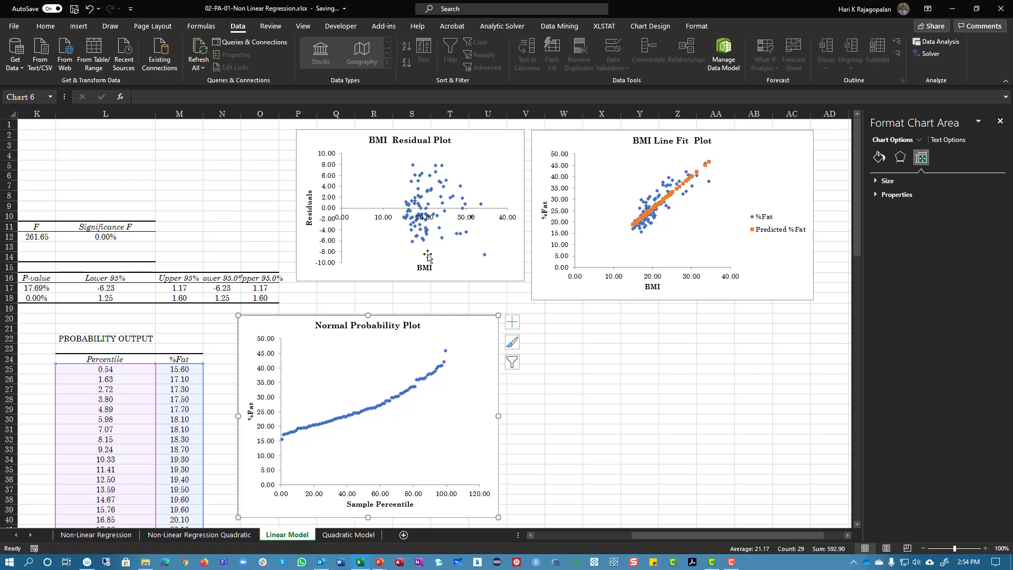
{"action": "left_click", "coordinate": [396, 277]}
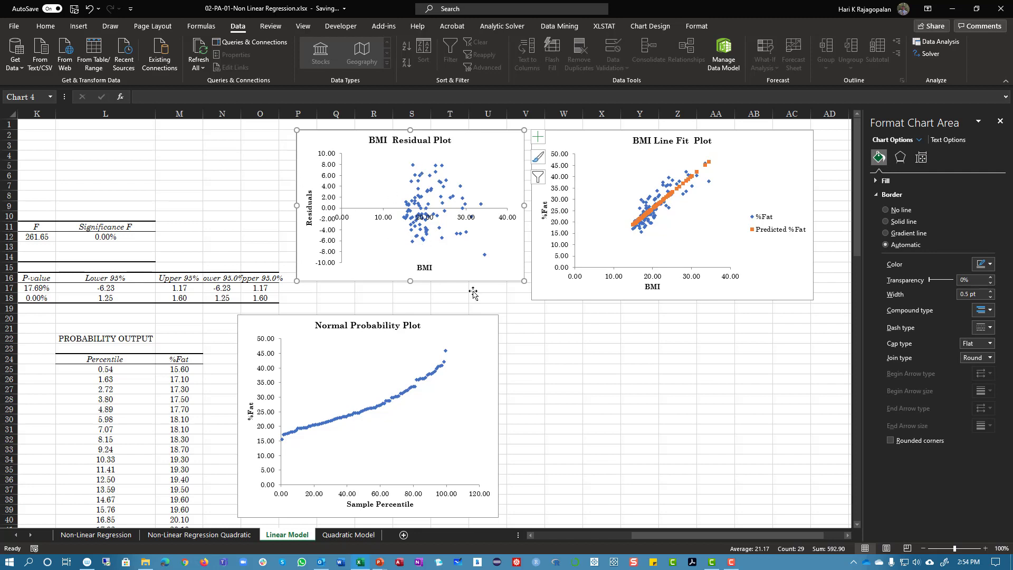
{"action": "left_click", "coordinate": [534, 319]}
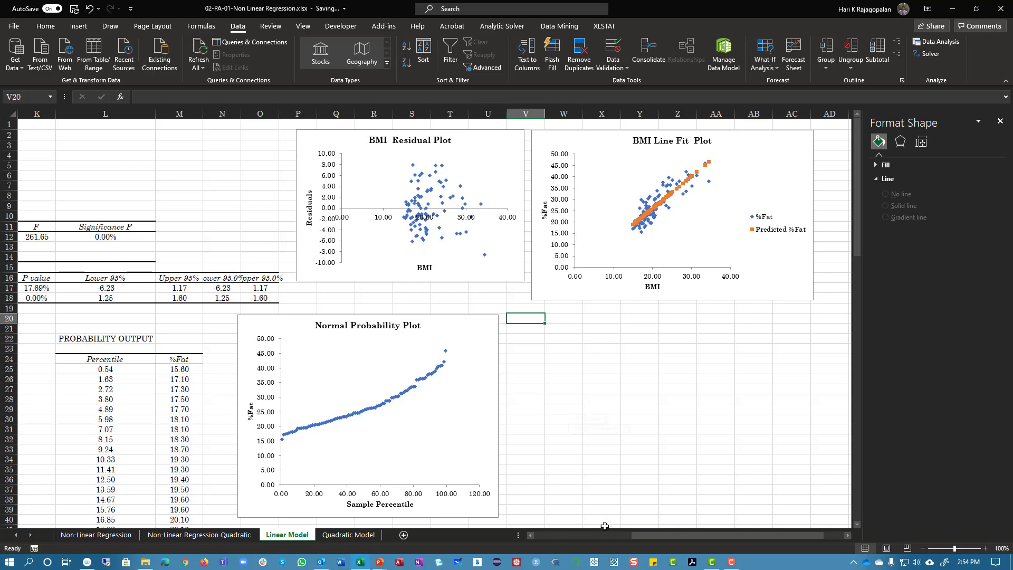
- Open the Quadratic Model sheet and highlight the coefficients: intercept -23.19, BMI 3.29, BMI^2 -0.04
{"action": "left_click", "coordinate": [364, 536]}
{"action": "left_click_drag", "start_coordinate": [724, 535], "coordinate": [668, 535]}
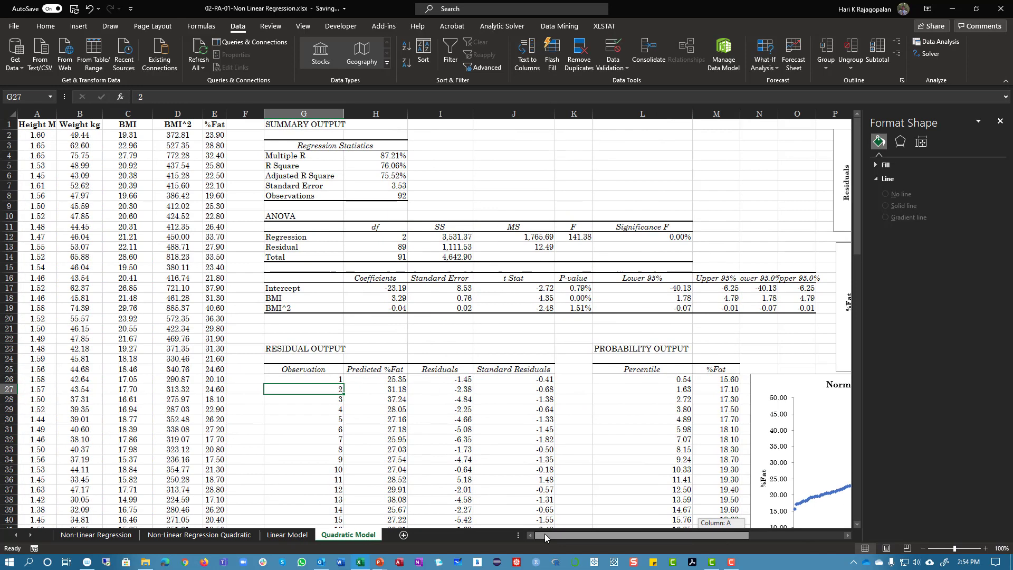
{"action": "left_click_drag", "start_coordinate": [300, 292], "coordinate": [305, 308]}
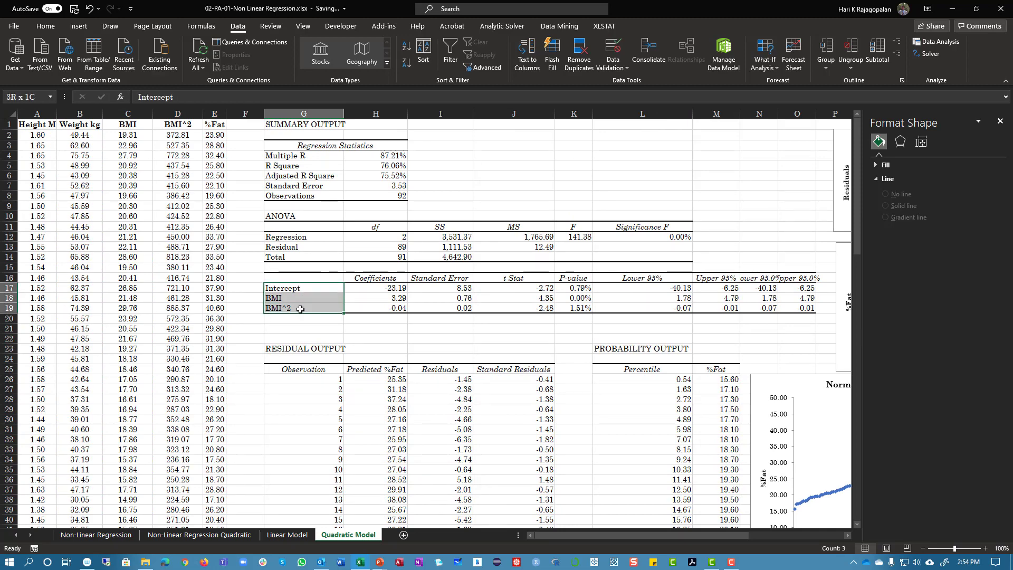
{"action": "left_click", "coordinate": [308, 306]}
{"action": "left_click", "coordinate": [1000, 120]}
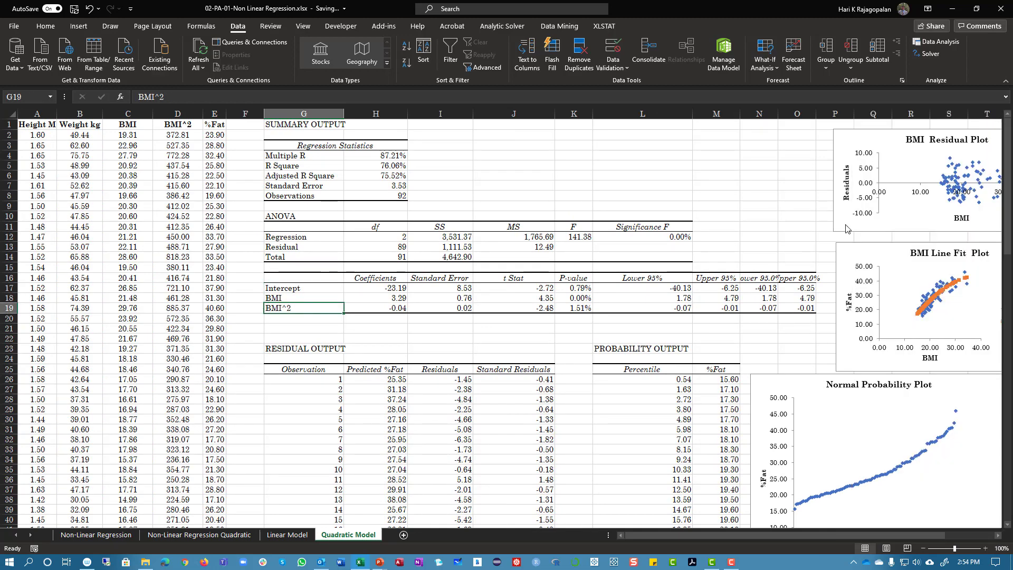
{"action": "scroll", "coordinate": [556, 380], "scroll_direction": "down", "scroll_amount": 4}
{"action": "scroll", "coordinate": [557, 380], "scroll_direction": "up", "scroll_amount": 4}
{"action": "left_click_drag", "start_coordinate": [844, 535], "coordinate": [893, 542]}
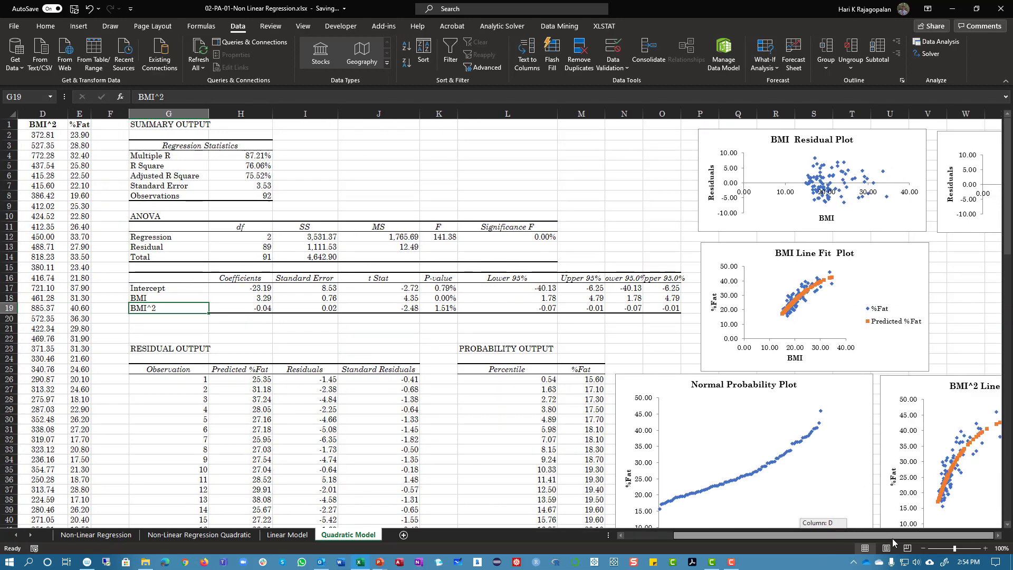
- Inspect the quadratic model's Normal Probability Plot and Observation Order chart
{"action": "left_click", "coordinate": [733, 486]}
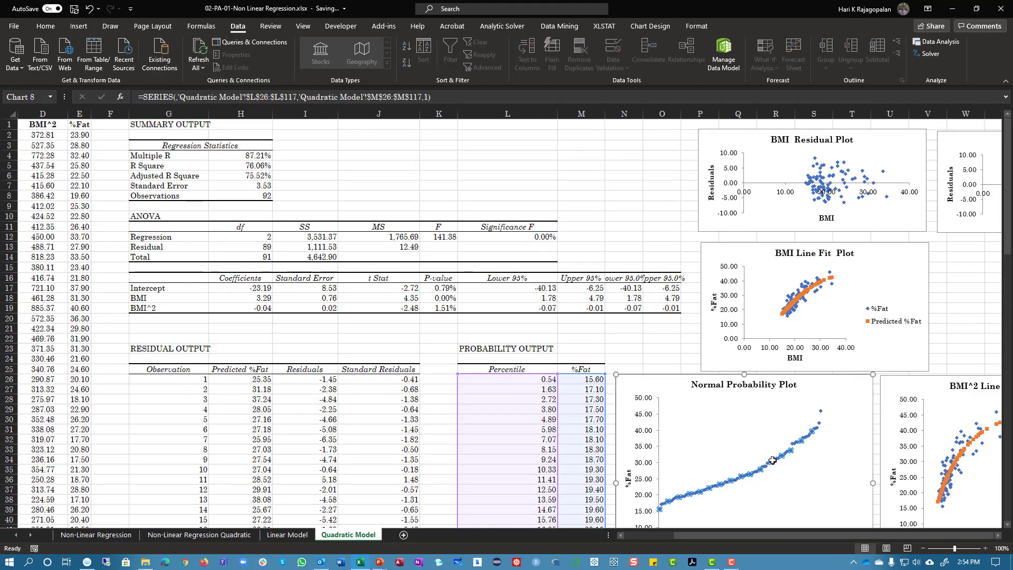
{"action": "scroll", "coordinate": [771, 458], "scroll_direction": "down", "scroll_amount": 5}
{"action": "scroll", "coordinate": [771, 458], "scroll_direction": "up", "scroll_amount": 3}
{"action": "scroll", "coordinate": [771, 458], "scroll_direction": "down", "scroll_amount": 5}
{"action": "scroll", "coordinate": [771, 457], "scroll_direction": "down", "scroll_amount": 2}
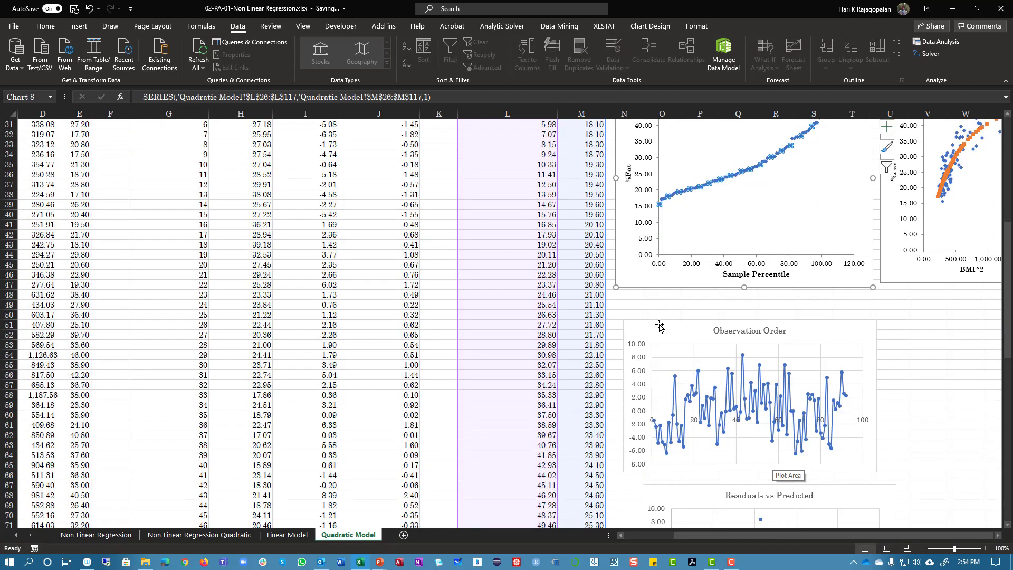
{"action": "left_click", "coordinate": [770, 457]}
{"action": "scroll", "coordinate": [369, 344], "scroll_direction": "up", "scroll_amount": 8}
{"action": "scroll", "coordinate": [356, 344], "scroll_direction": "down", "scroll_amount": 3}
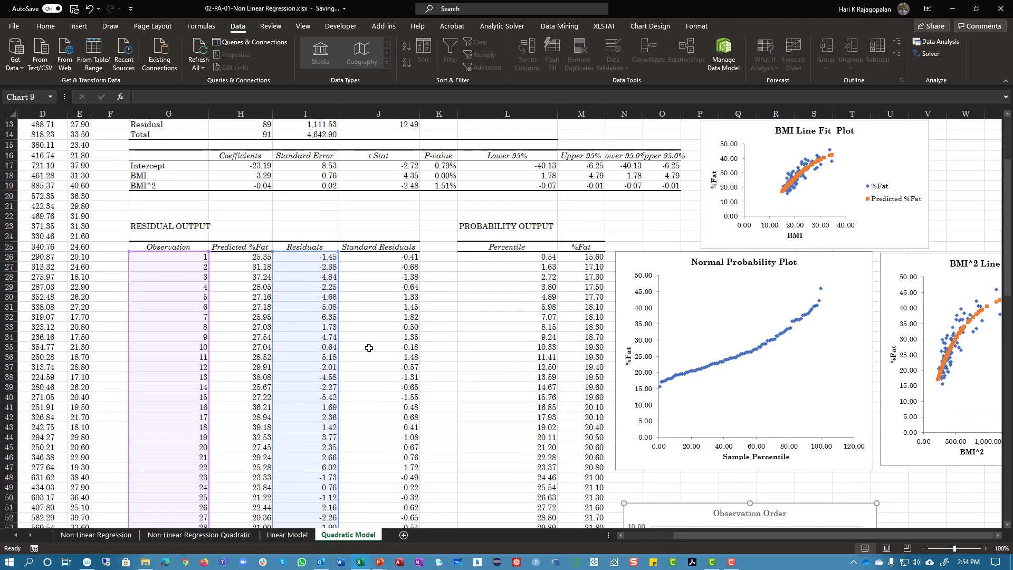
{"action": "scroll", "coordinate": [412, 380], "scroll_direction": "down", "scroll_amount": 15}
{"action": "scroll", "coordinate": [640, 312], "scroll_direction": "up", "scroll_amount": 3}
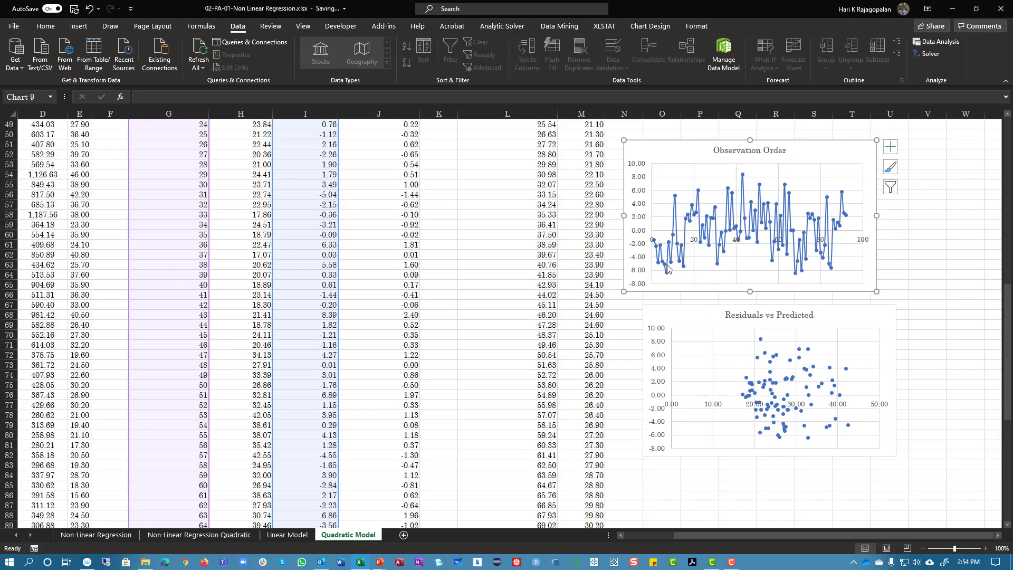
- Examine the Residuals vs Predicted chart, then deselect it
{"action": "left_click", "coordinate": [691, 314]}
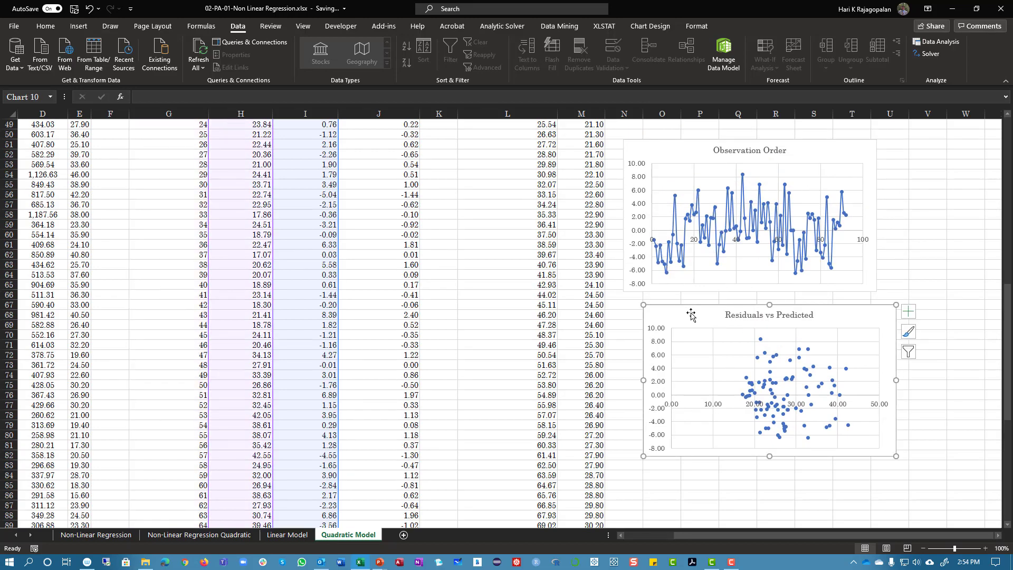
{"action": "scroll", "coordinate": [317, 317], "scroll_direction": "up", "scroll_amount": 13}
{"action": "scroll", "coordinate": [316, 317], "scroll_direction": "up", "scroll_amount": 1}
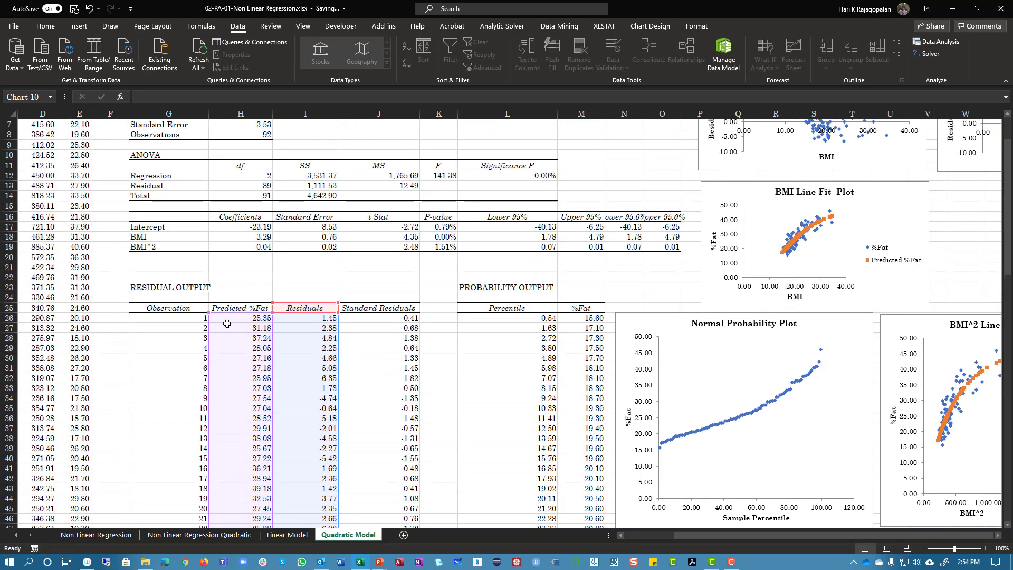
{"action": "scroll", "coordinate": [319, 316], "scroll_direction": "down", "scroll_amount": 15}
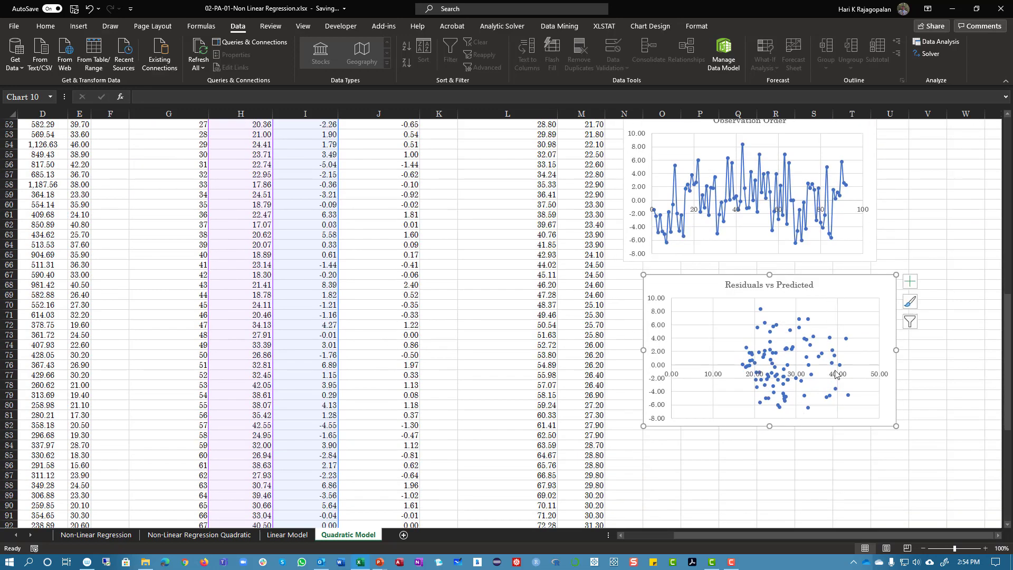
{"action": "left_click", "coordinate": [781, 478]}
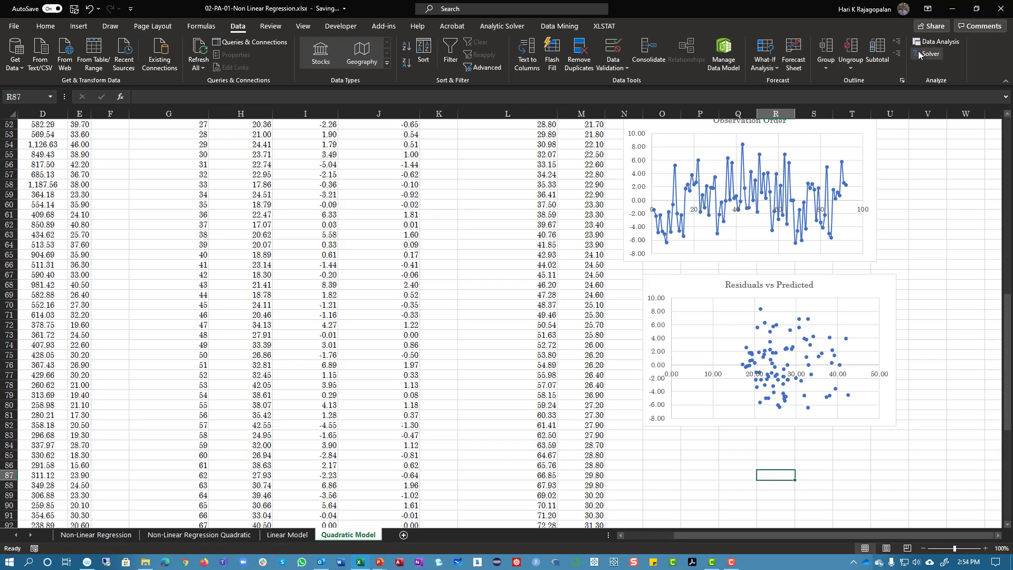